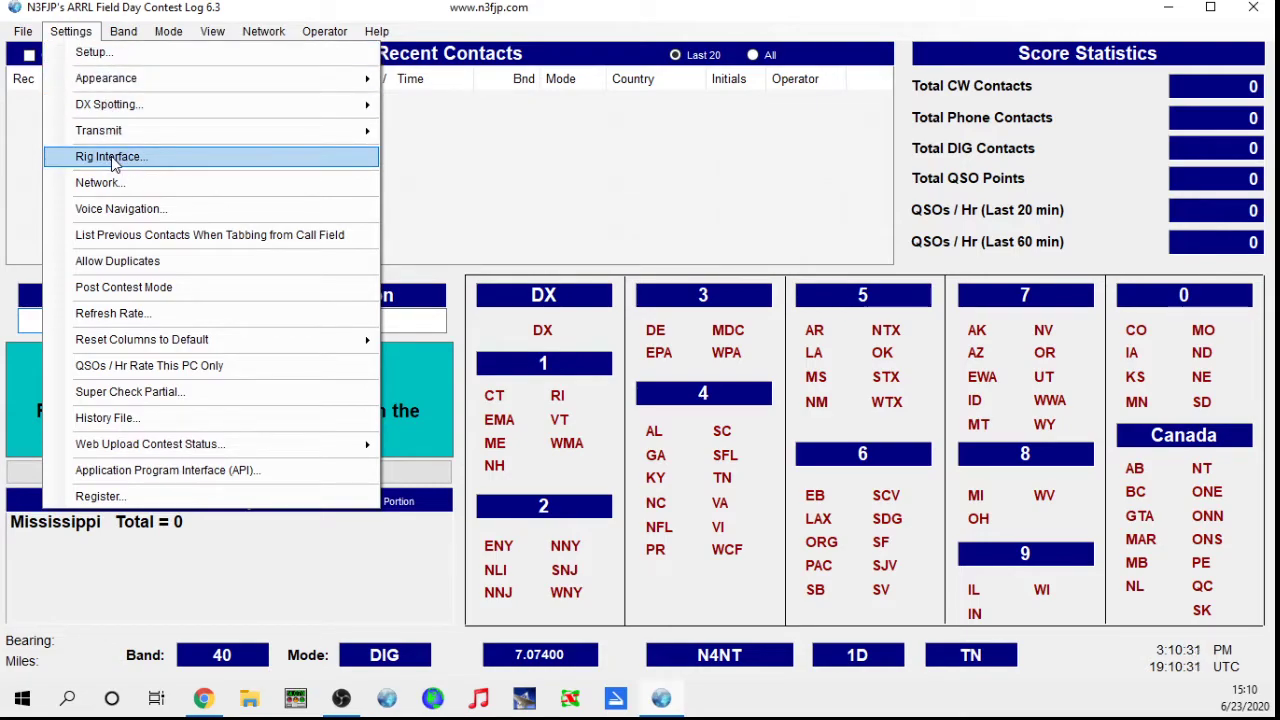
Step: Open the rig interface setup, choose the Yaesu 991 as the rig, and set its baud rate to 38.4
{"action": "key", "text": "Escape"}
{"action": "key", "text": "alt+Tab"}
{"action": "left_click_drag", "start_coordinate": [613, 47], "coordinate": [375, 52]}
{"action": "key", "text": "alt+Tab"}
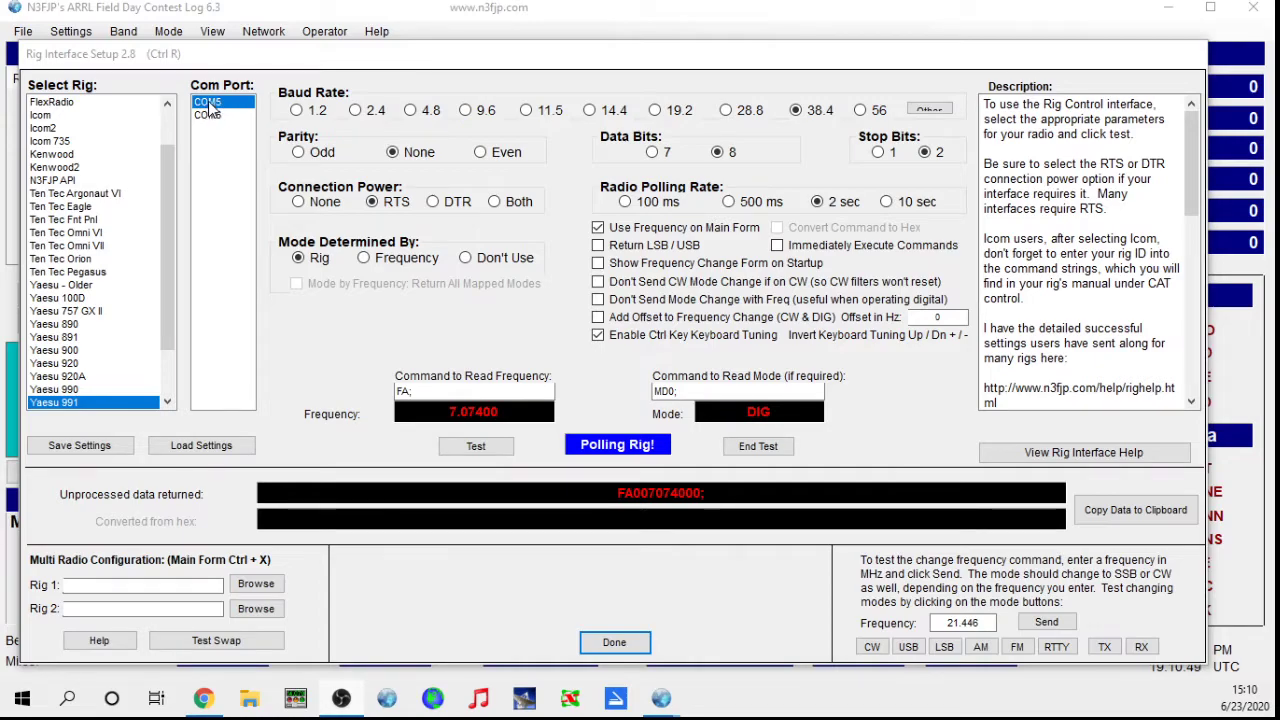
{"action": "left_click_drag", "start_coordinate": [167, 315], "coordinate": [176, 410]}
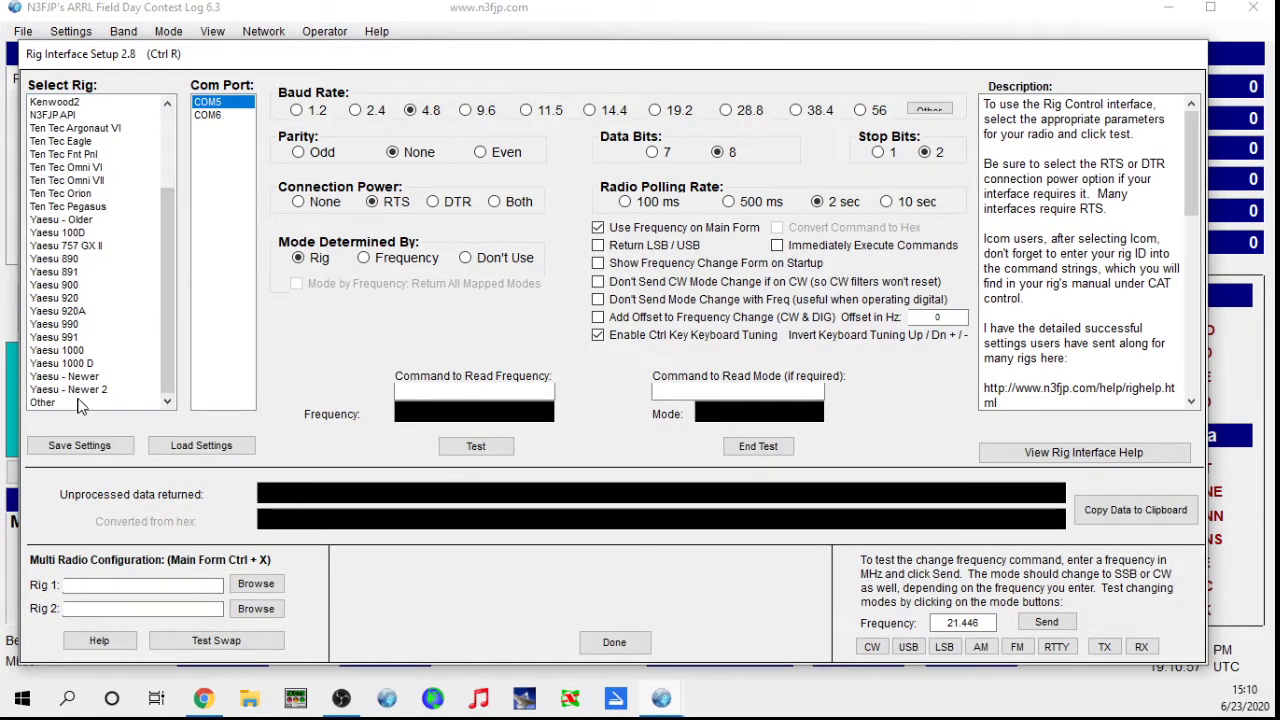
{"action": "left_click", "coordinate": [55, 340]}
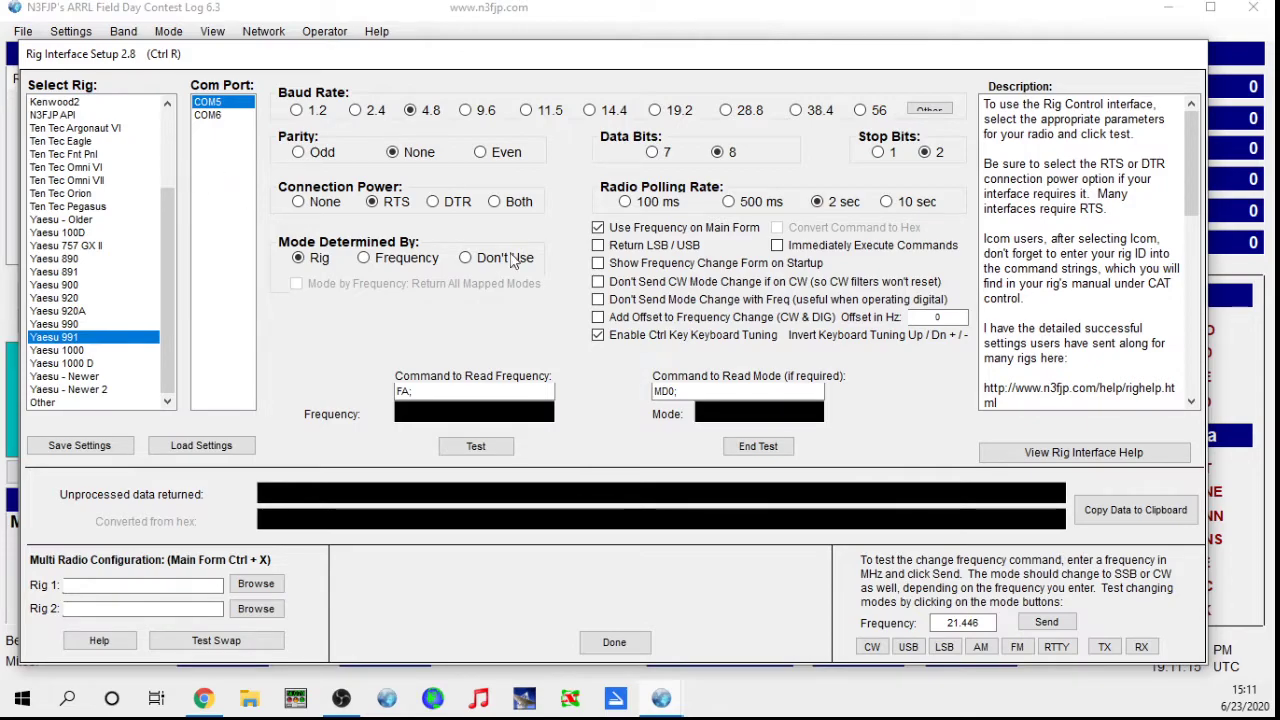
{"action": "left_click", "coordinate": [797, 113]}
Step: Test the rig connection, send the 21.446 MHz test frequency to the radio, and close the rig interface setup
{"action": "left_click", "coordinate": [478, 447]}
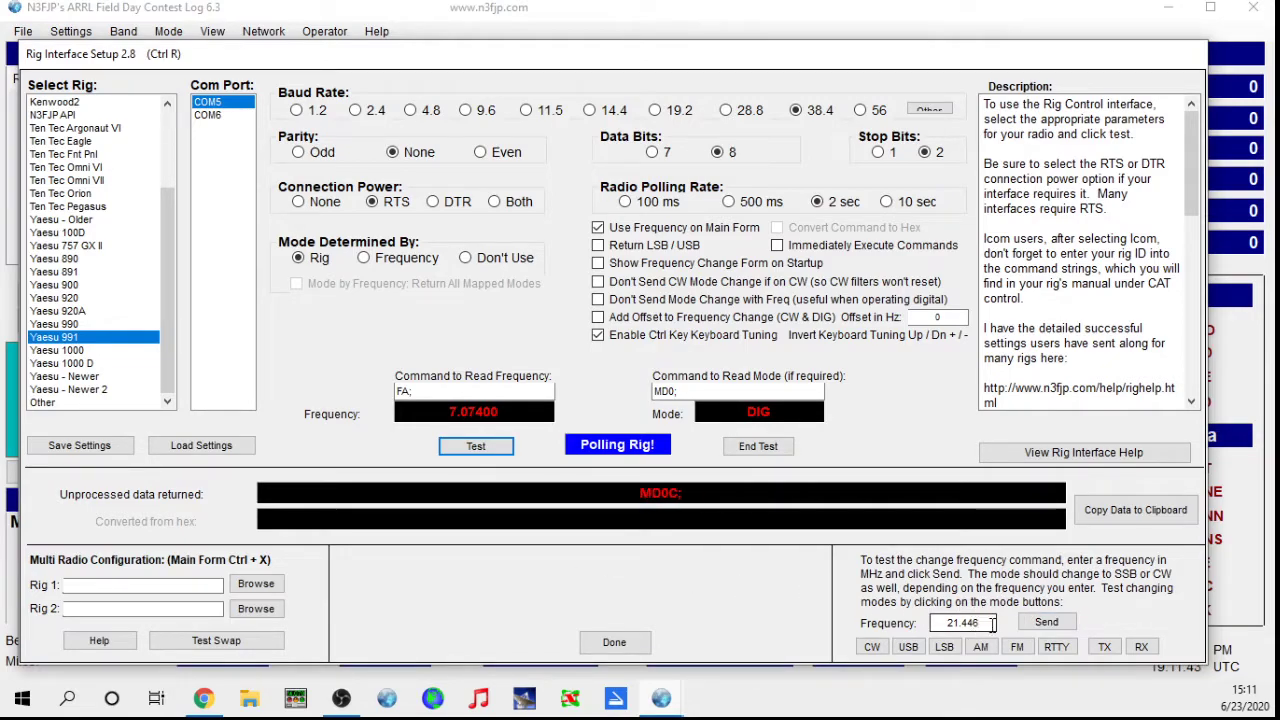
{"action": "left_click", "coordinate": [1063, 625]}
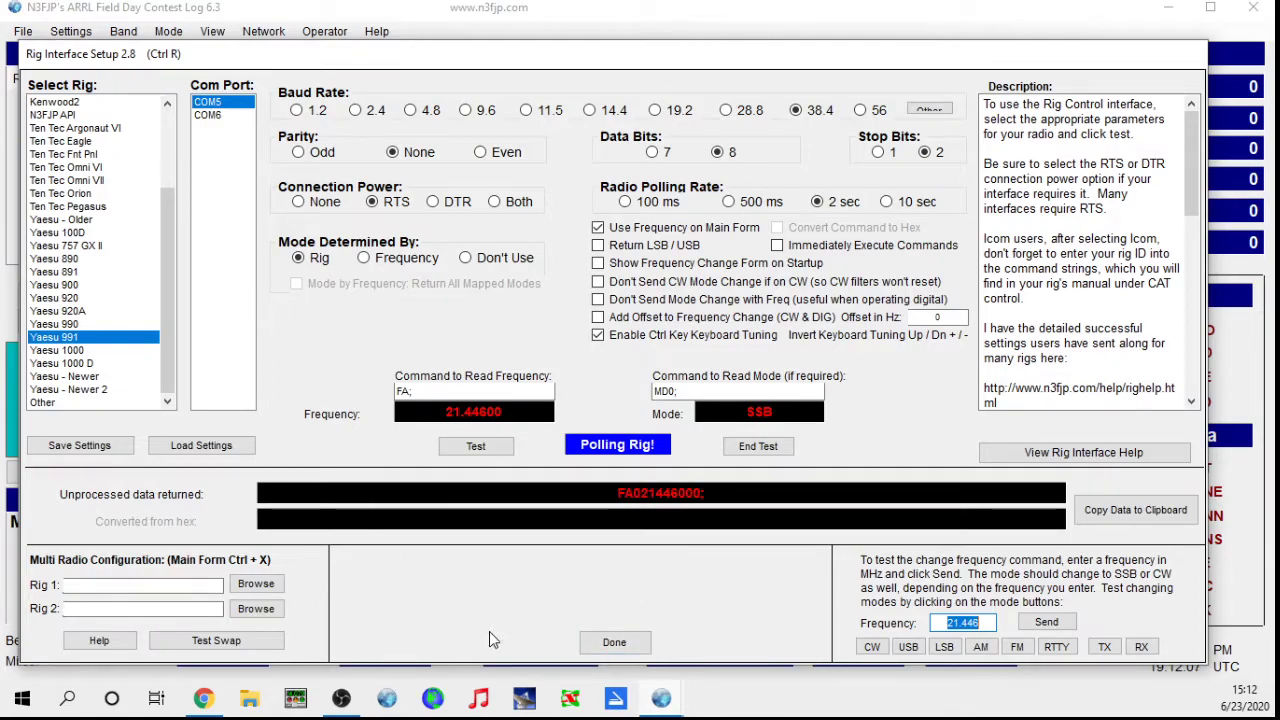
{"action": "left_click", "coordinate": [620, 643]}
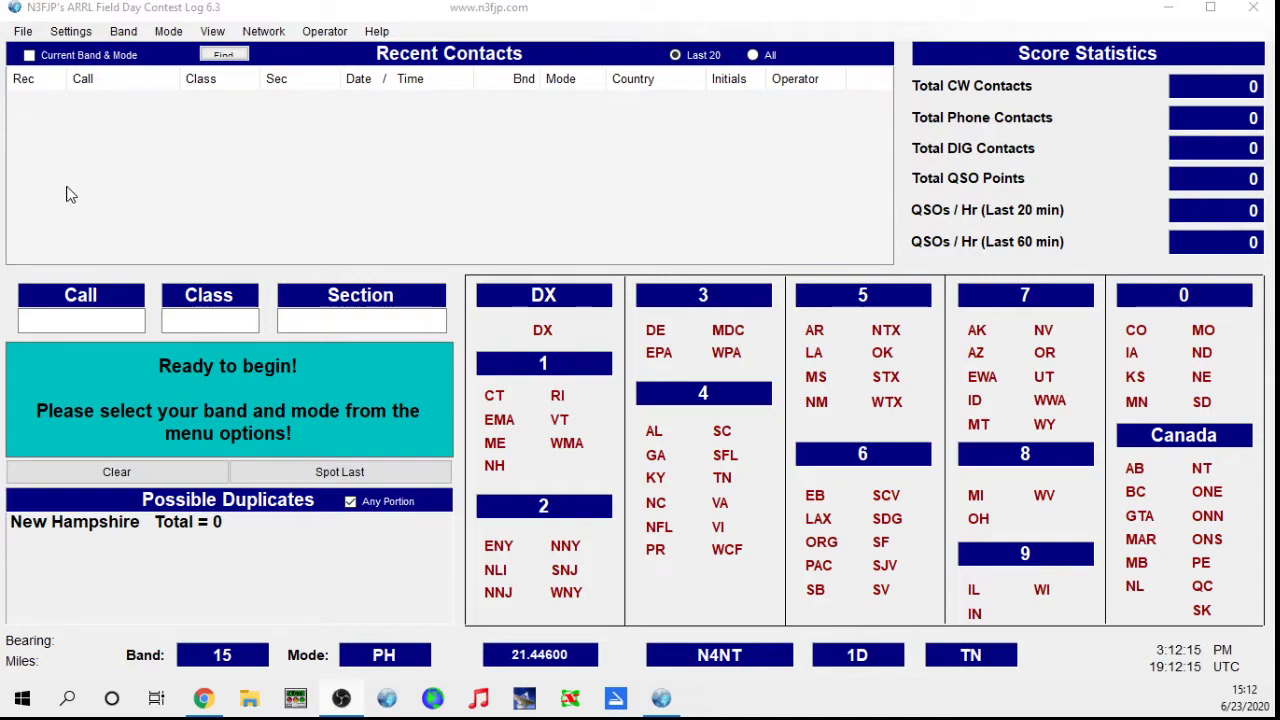
Step: Open the Application Program Interface settings, check the TCP API server option and its port, and close them
{"action": "left_click", "coordinate": [72, 32]}
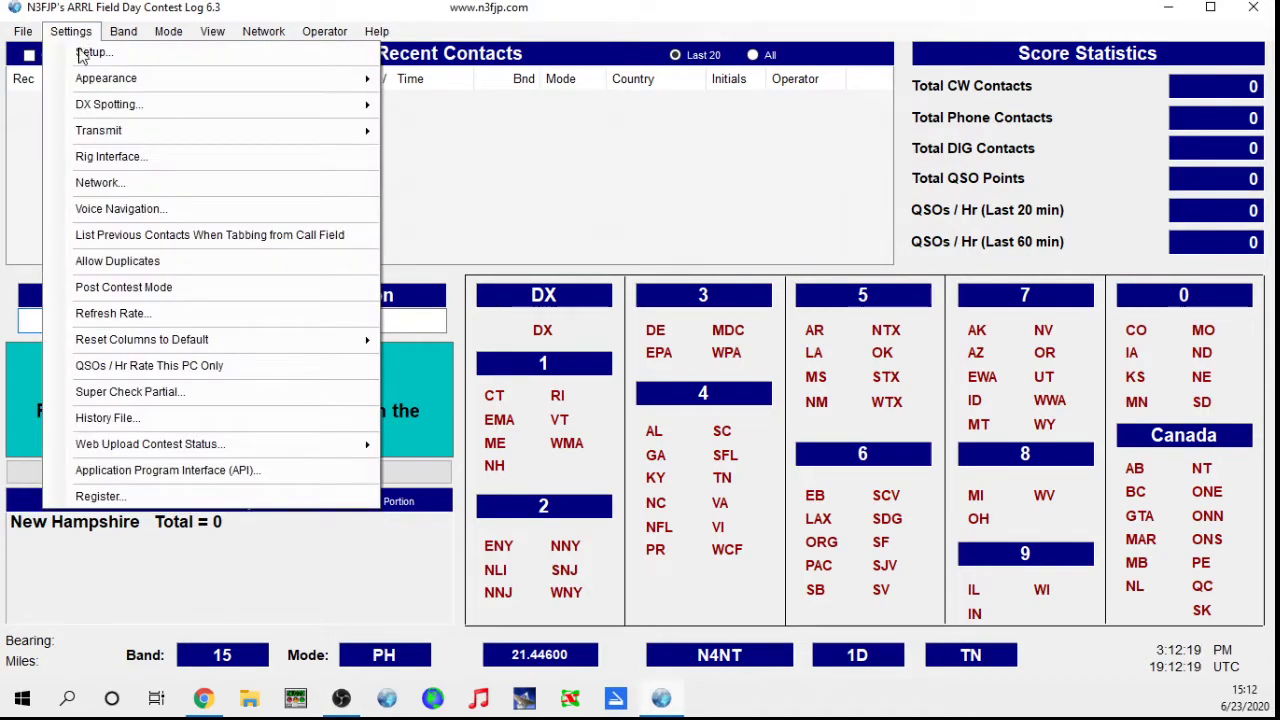
{"action": "left_click", "coordinate": [213, 478]}
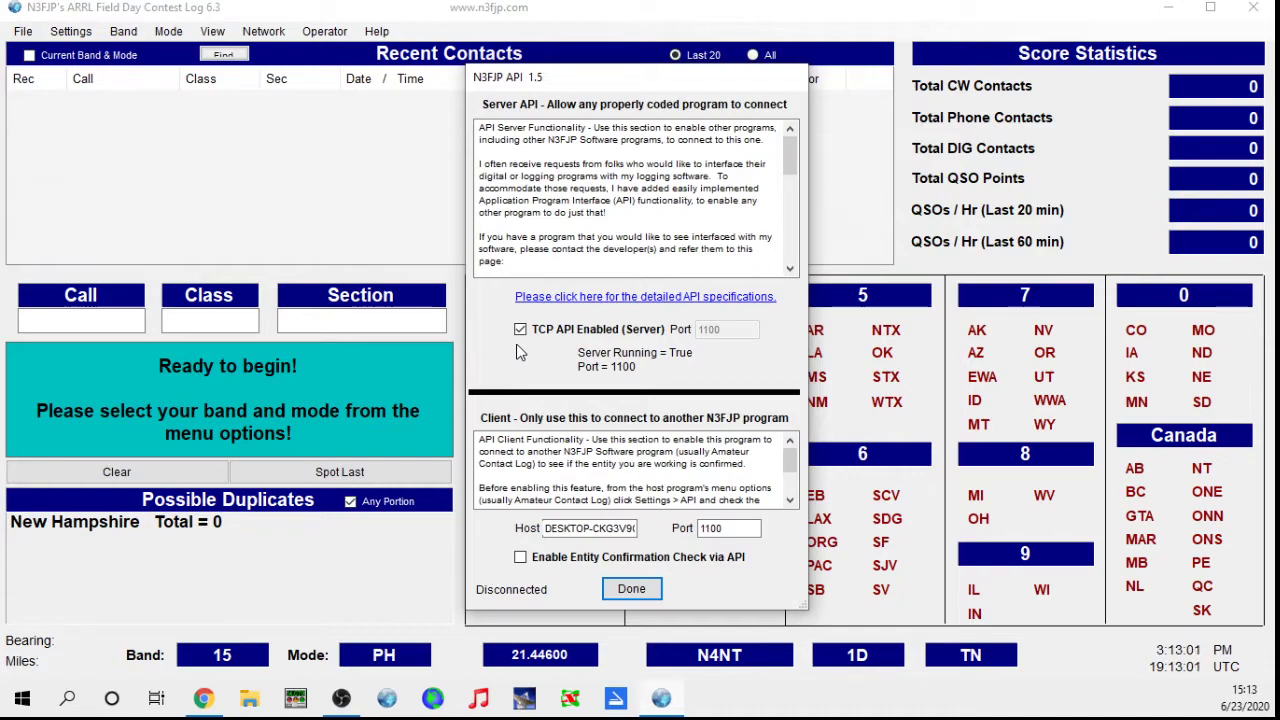
{"action": "left_click", "coordinate": [632, 590]}
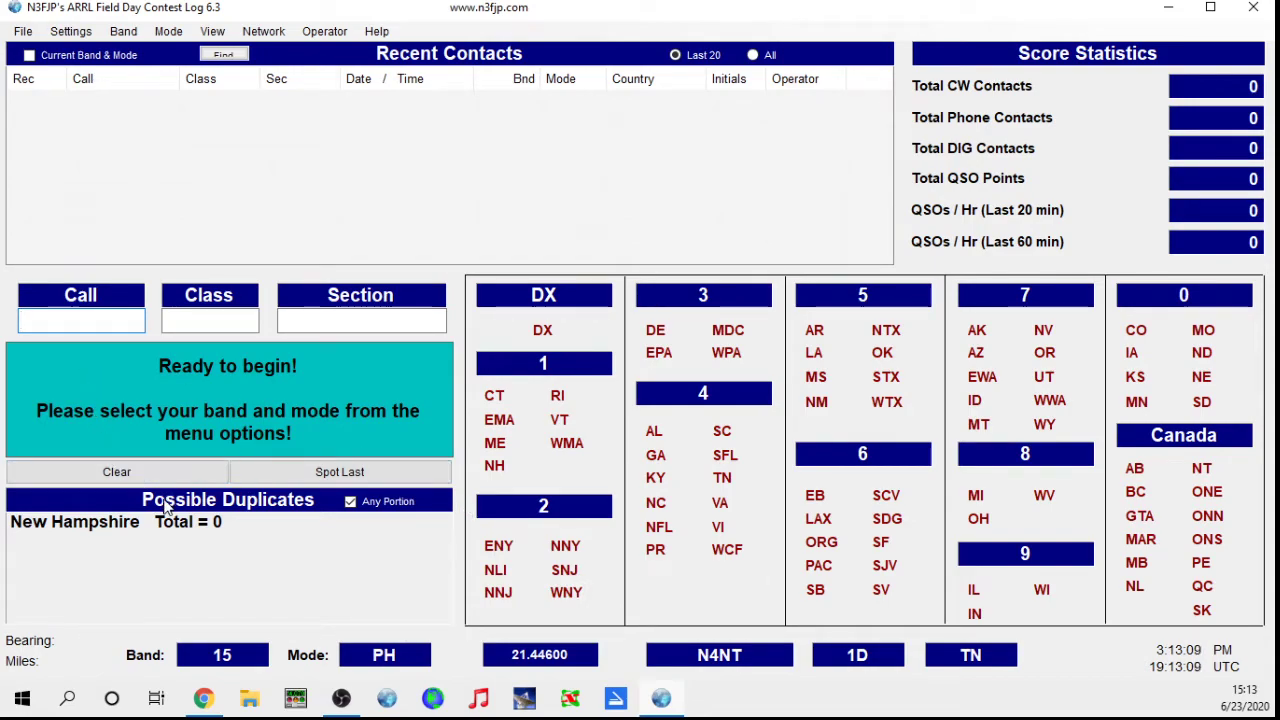
Step: Enter the station's own call sign as a trial contact and clear the entry
{"action": "type", "text": "N4NT"}
{"action": "key", "text": "space"}
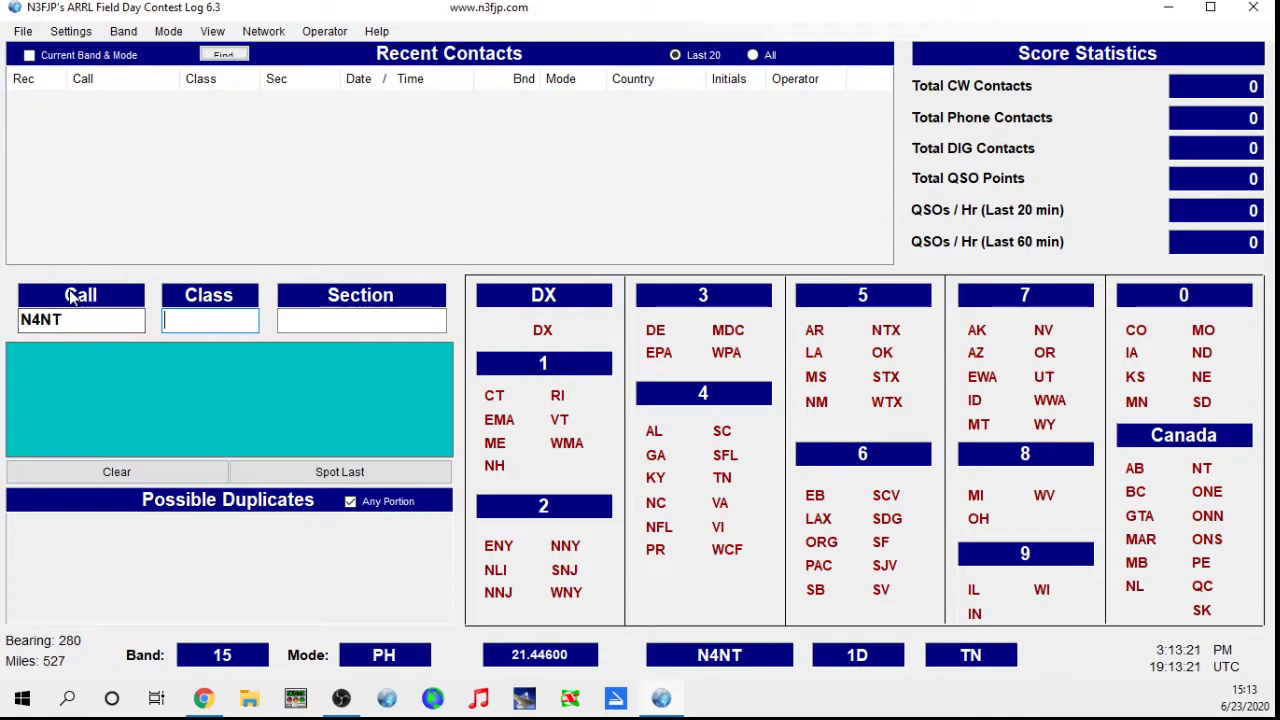
{"action": "left_click", "coordinate": [63, 320]}
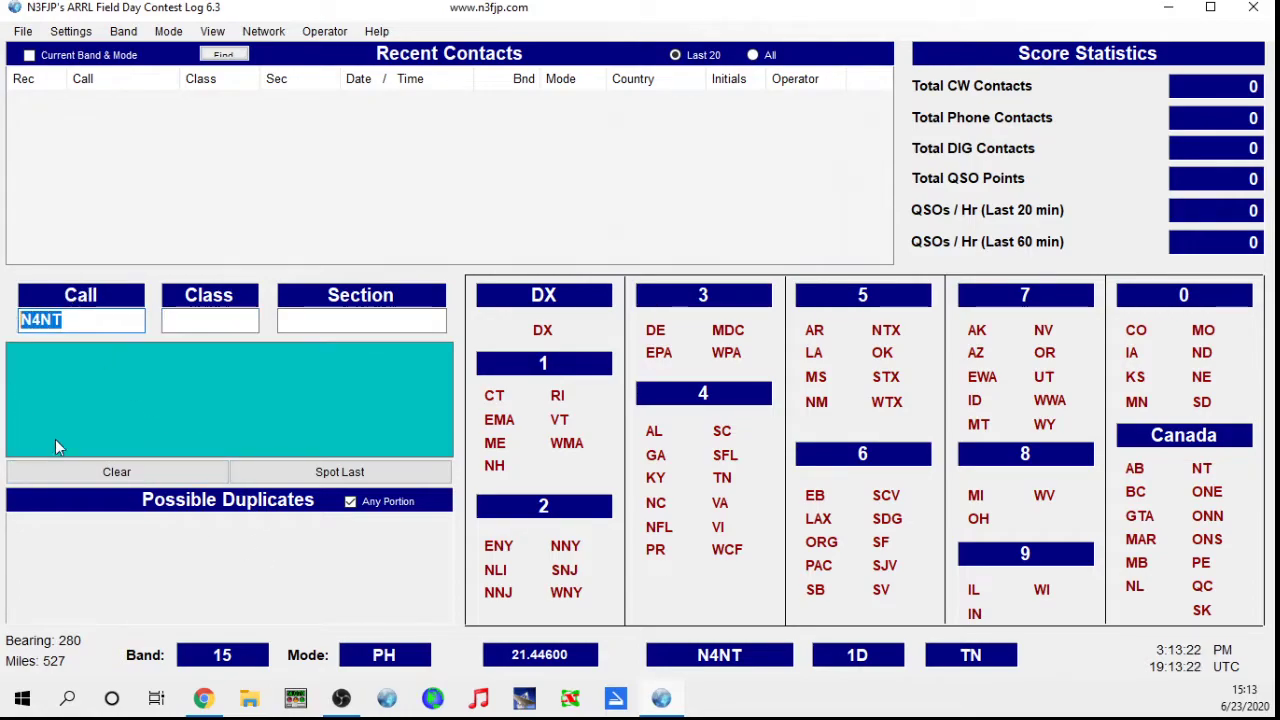
{"action": "left_click", "coordinate": [130, 475]}
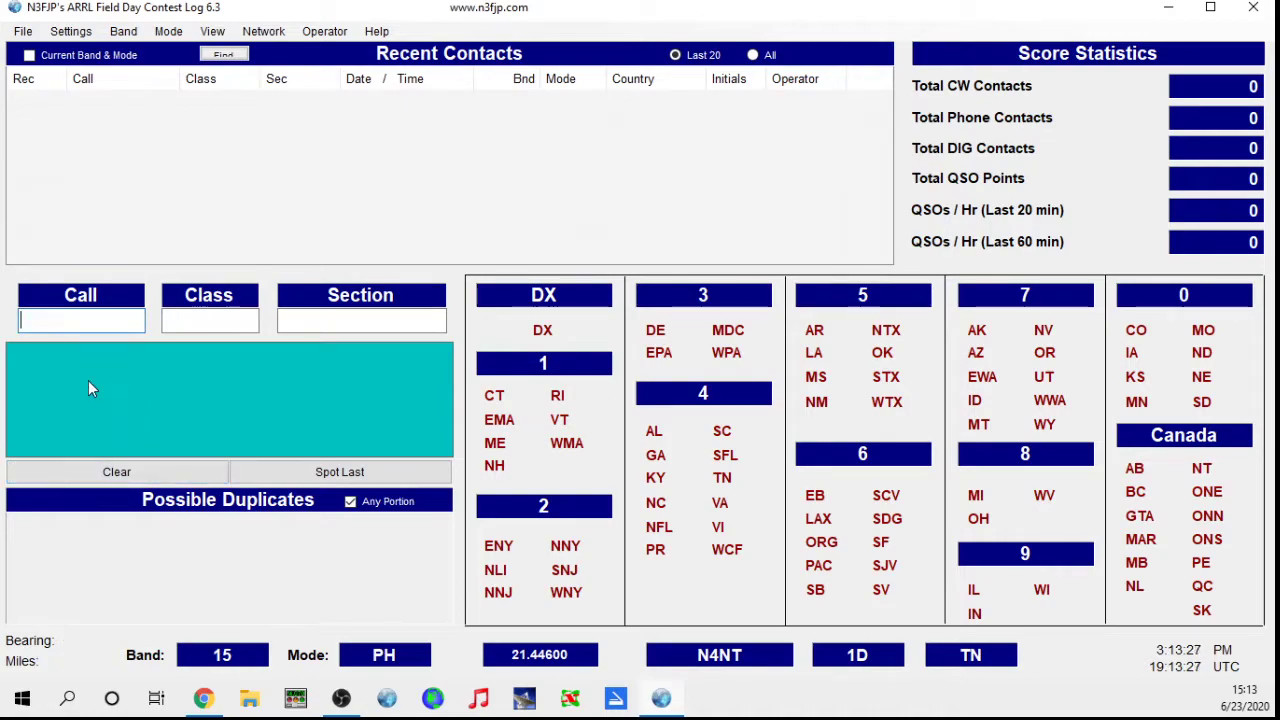
{"action": "left_click", "coordinate": [122, 32]}
{"action": "mouse_move", "coordinate": [80, 34]}
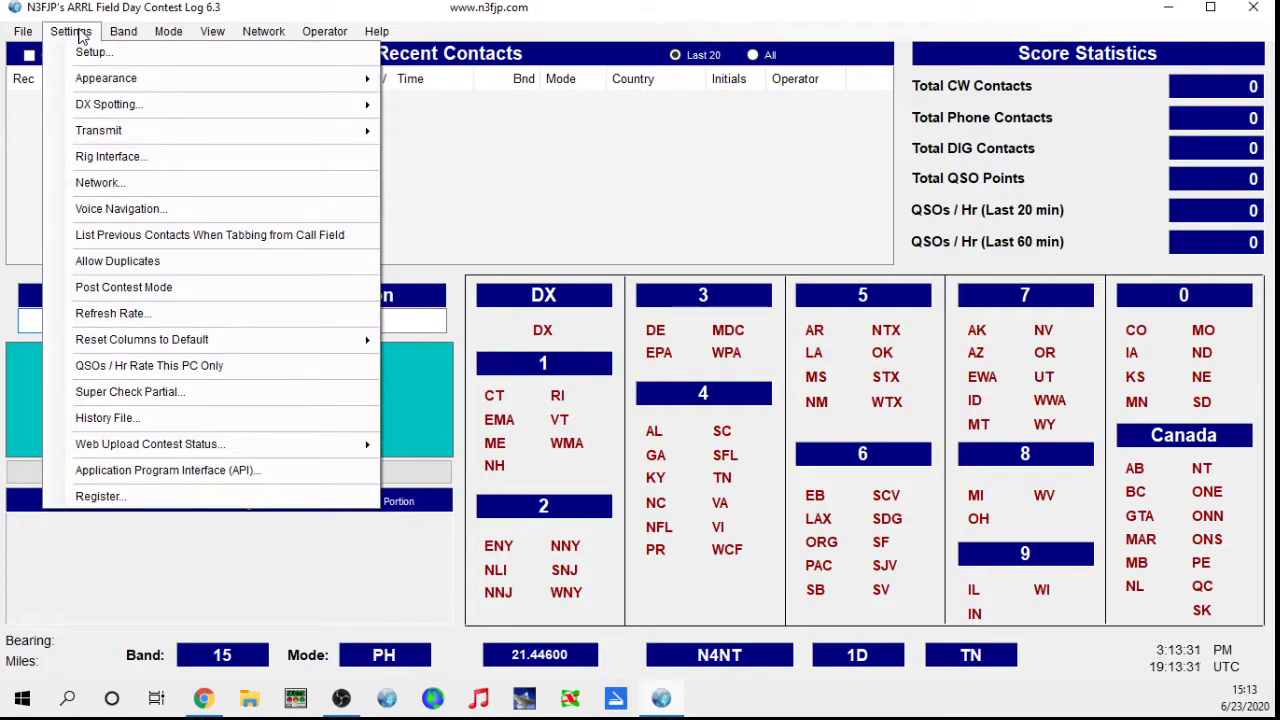
{"action": "mouse_move", "coordinate": [271, 108]}
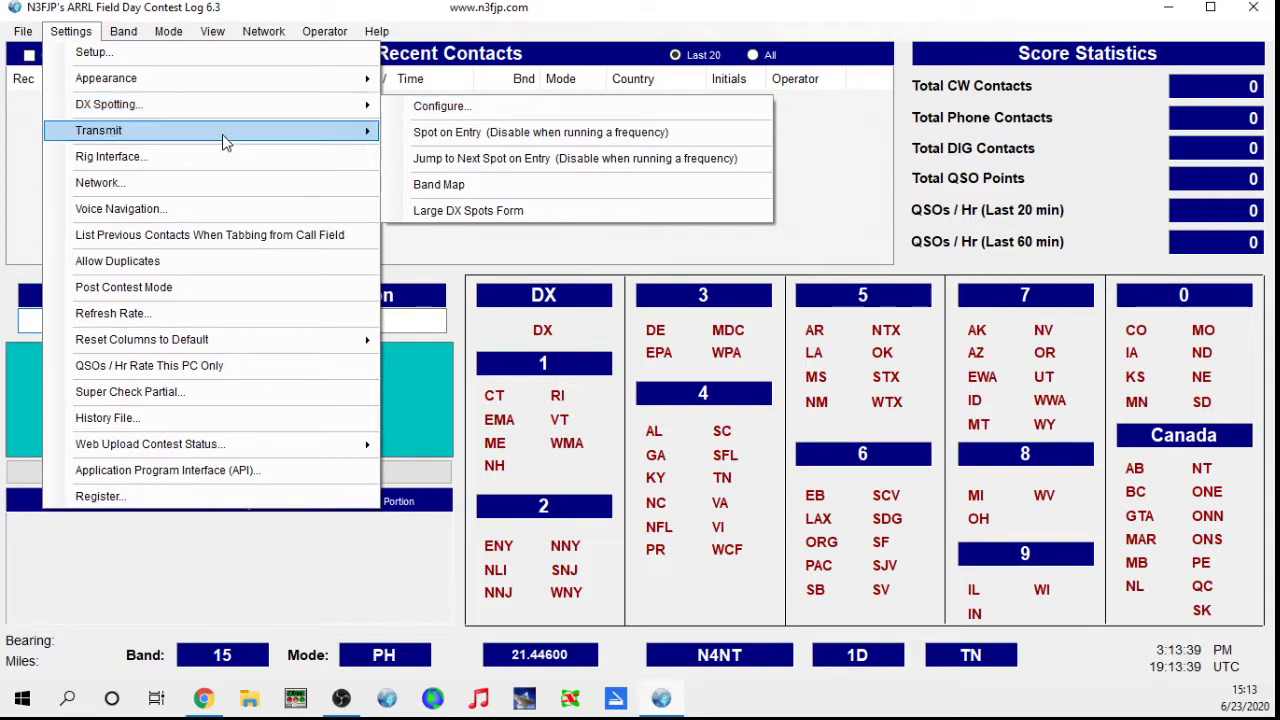
{"action": "mouse_move", "coordinate": [224, 136]}
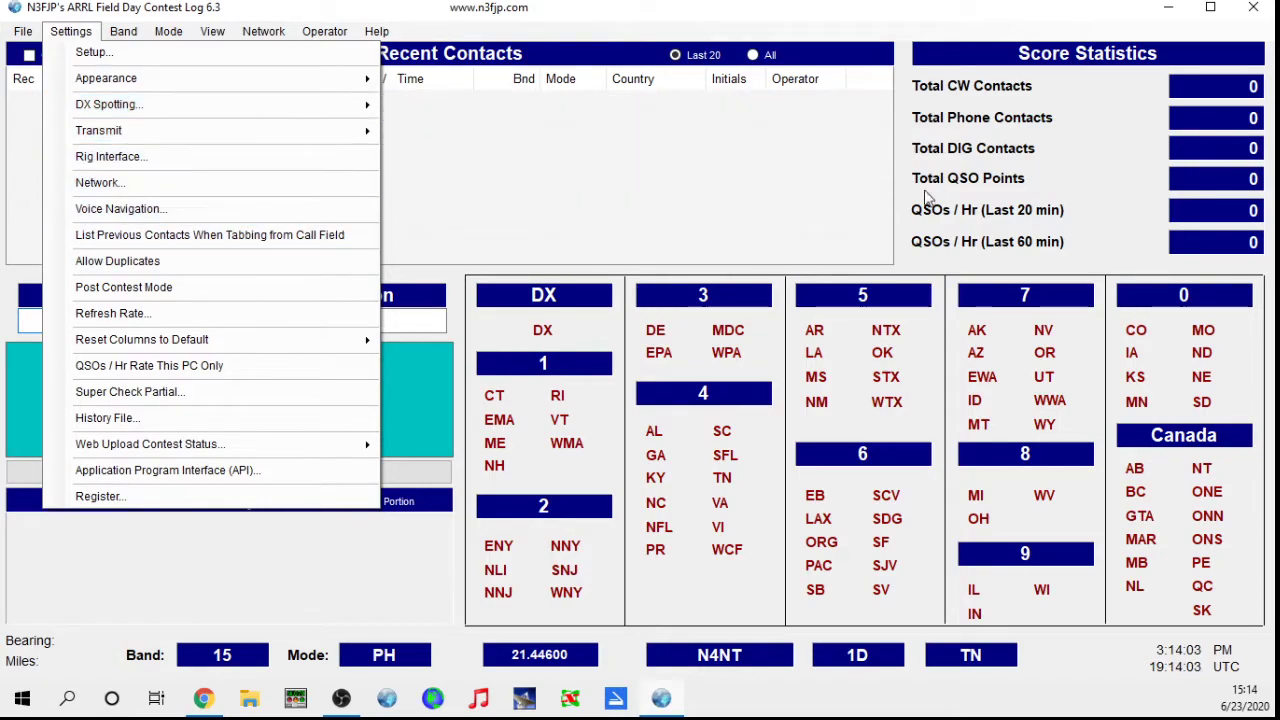
{"action": "left_click", "coordinate": [1105, 166]}
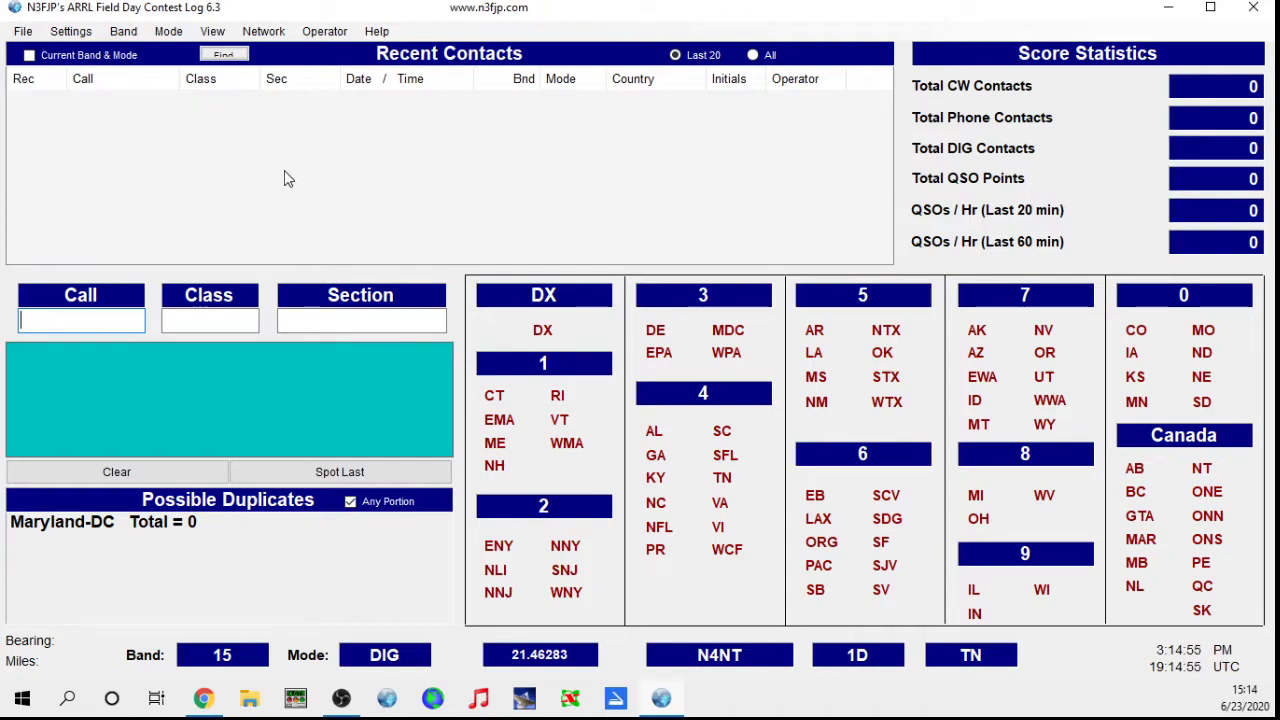
{"action": "left_click", "coordinate": [71, 31]}
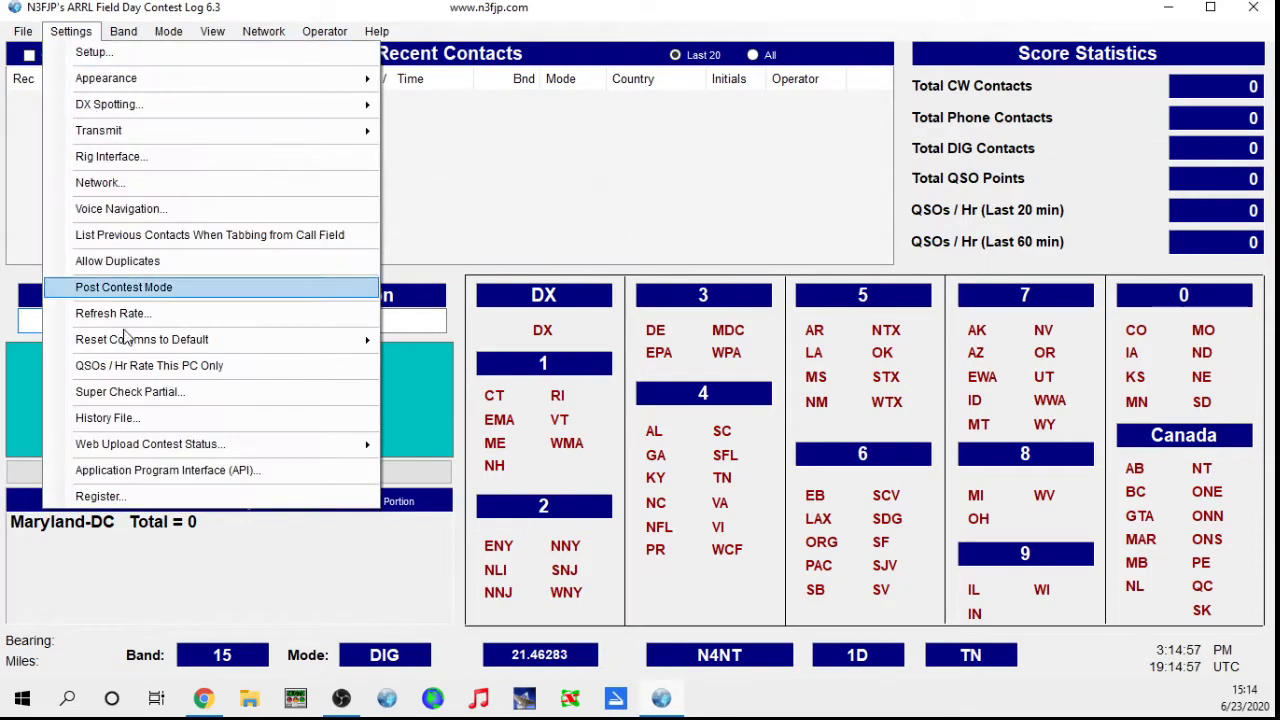
{"action": "left_click", "coordinate": [590, 227]}
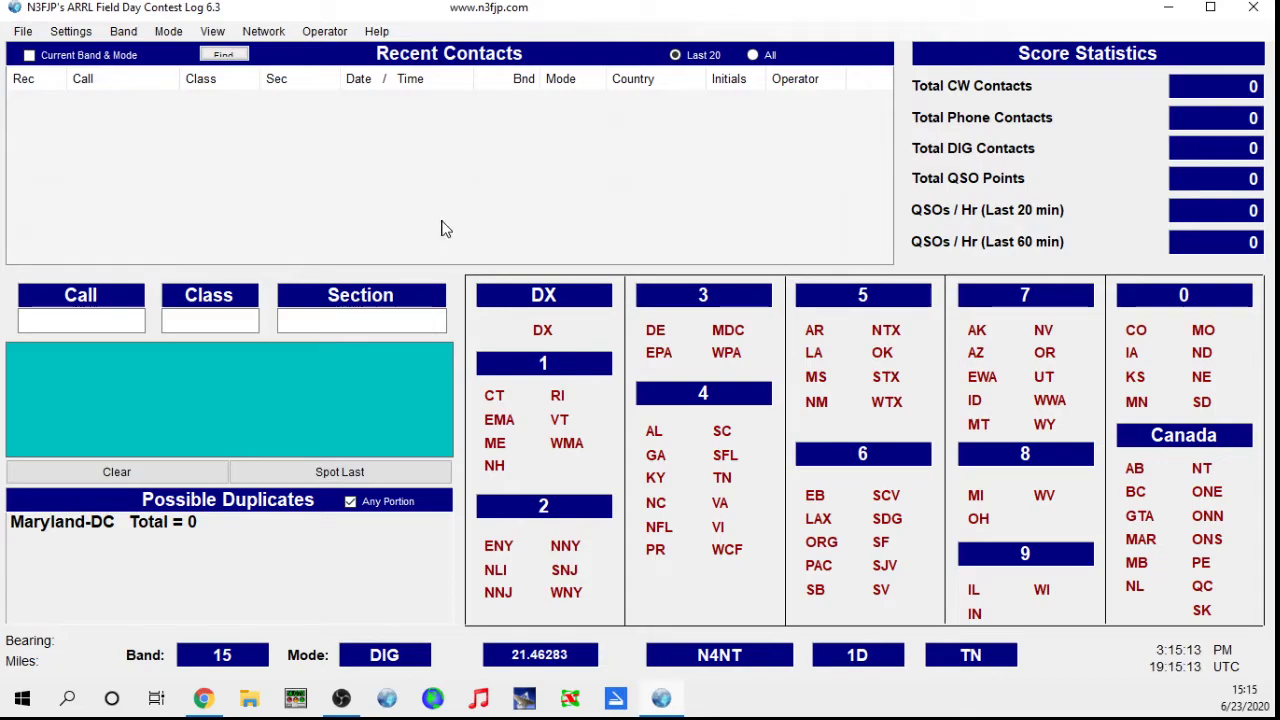
Step: Close the Field Day contest log and bring up JTAlert alongside WSJT-X
{"action": "left_click", "coordinate": [1253, 8]}
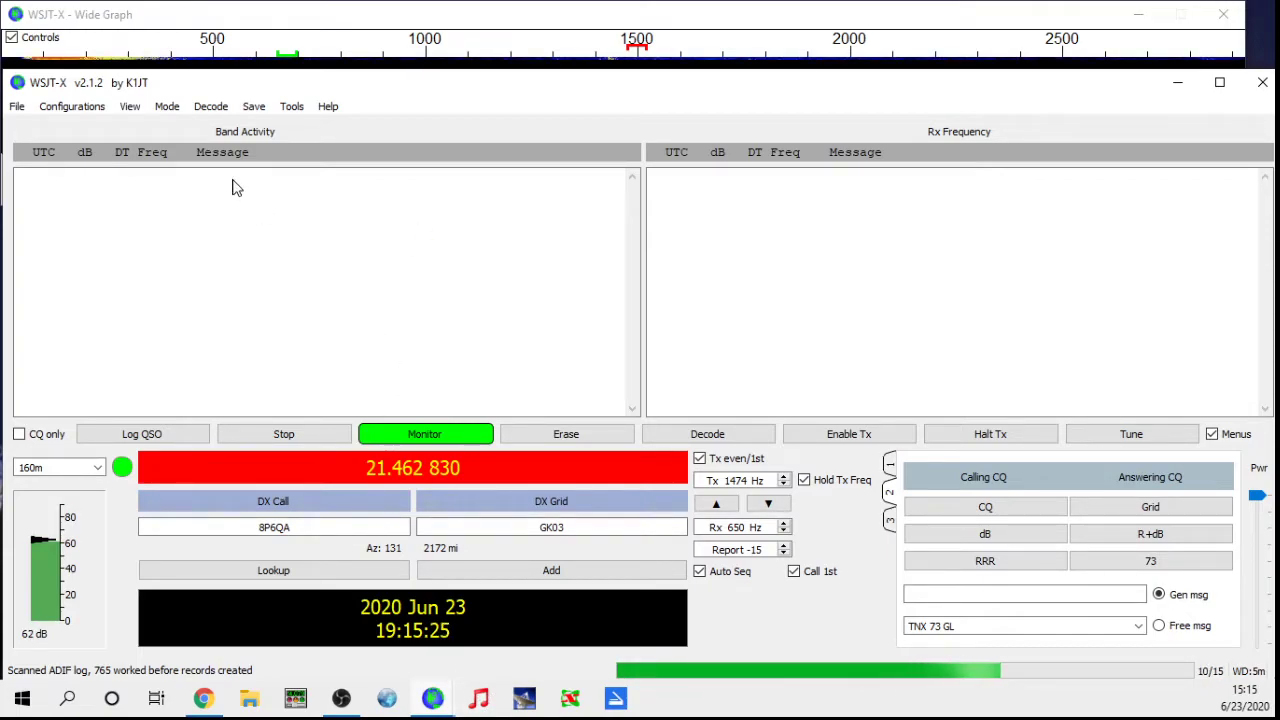
{"action": "left_click", "coordinate": [484, 704]}
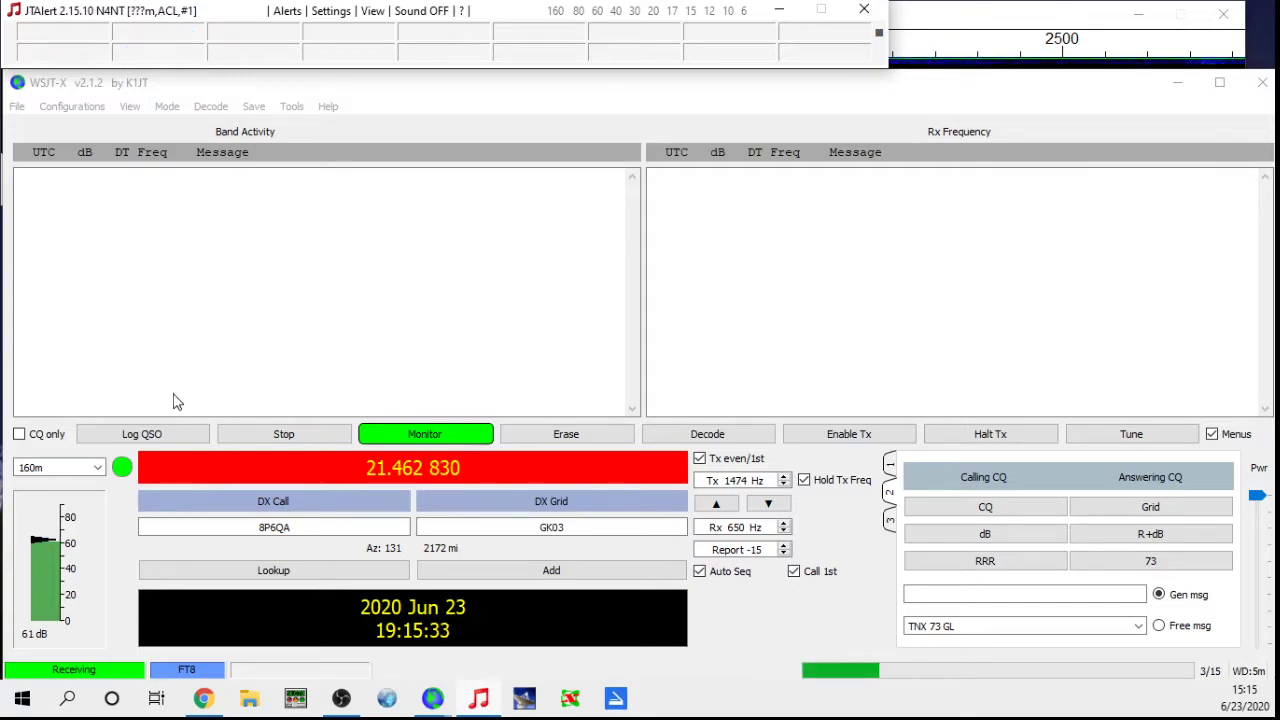
Step: Change the WSJT-X band to 40 m and on to 20 m (14.074 MHz), and match the receive frequency to the 1474 Hz transmit frequency
{"action": "left_click", "coordinate": [108, 468]}
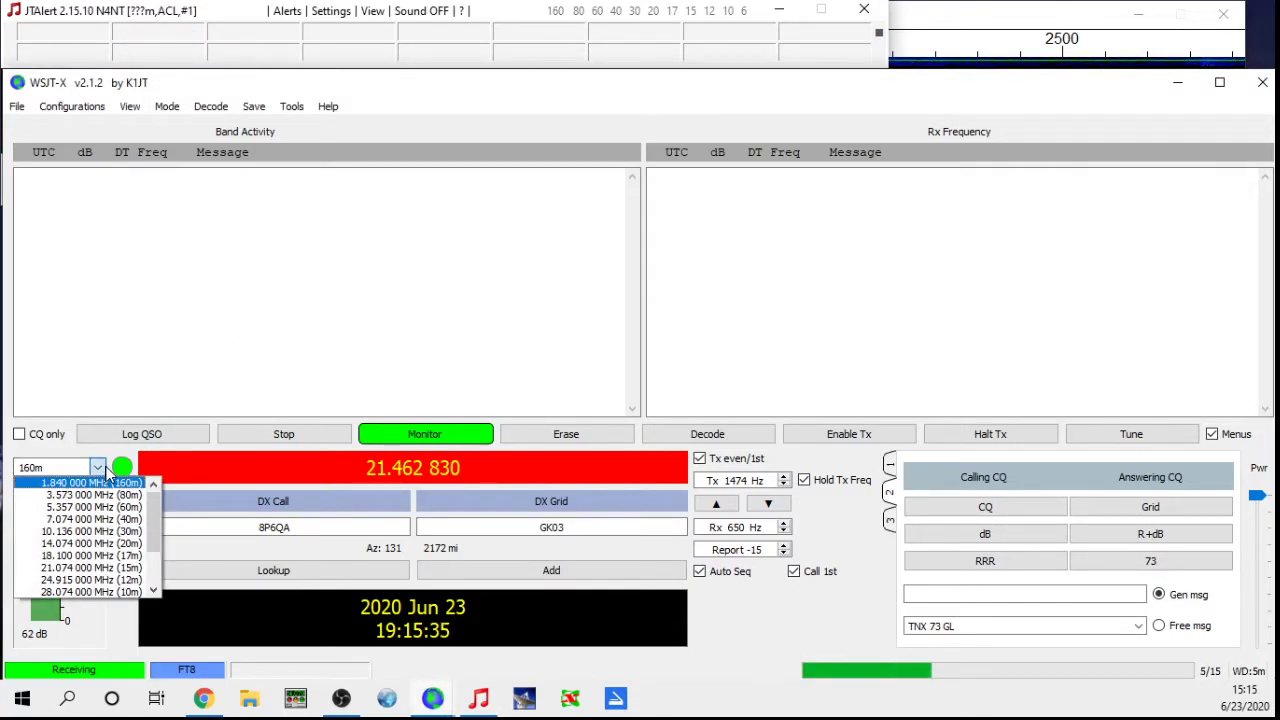
{"action": "left_click", "coordinate": [90, 519]}
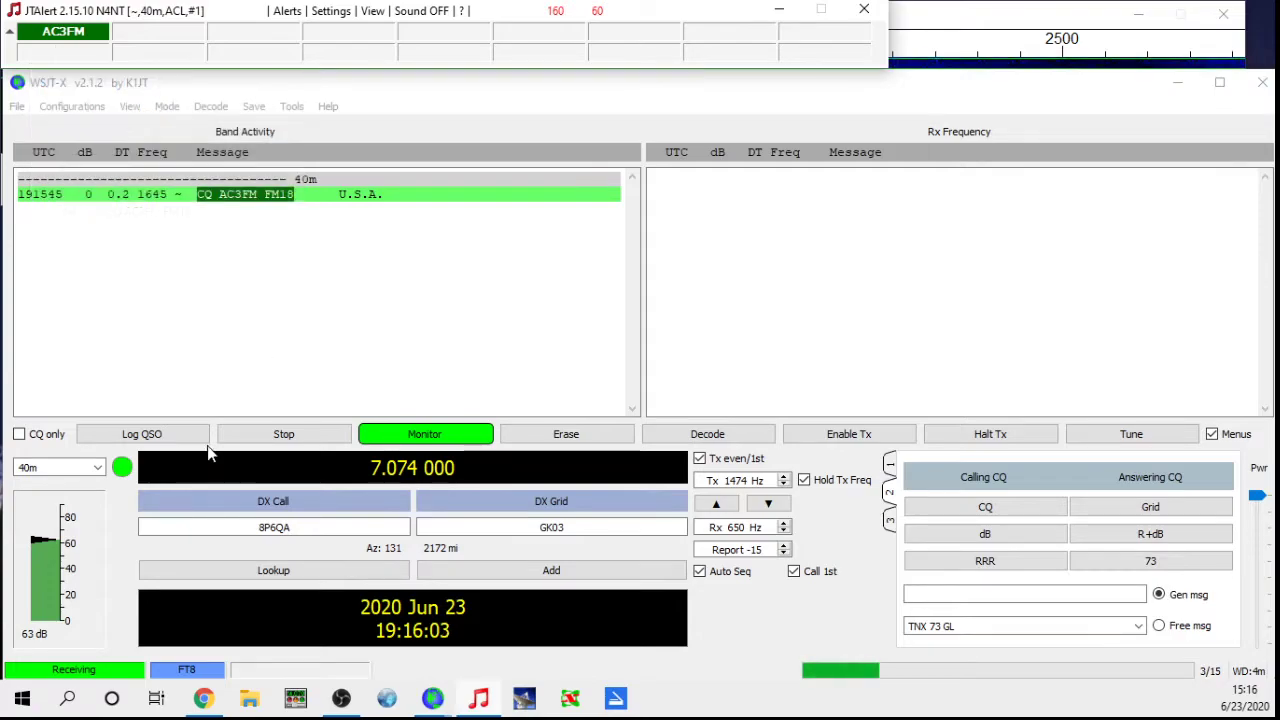
{"action": "left_click", "coordinate": [99, 468]}
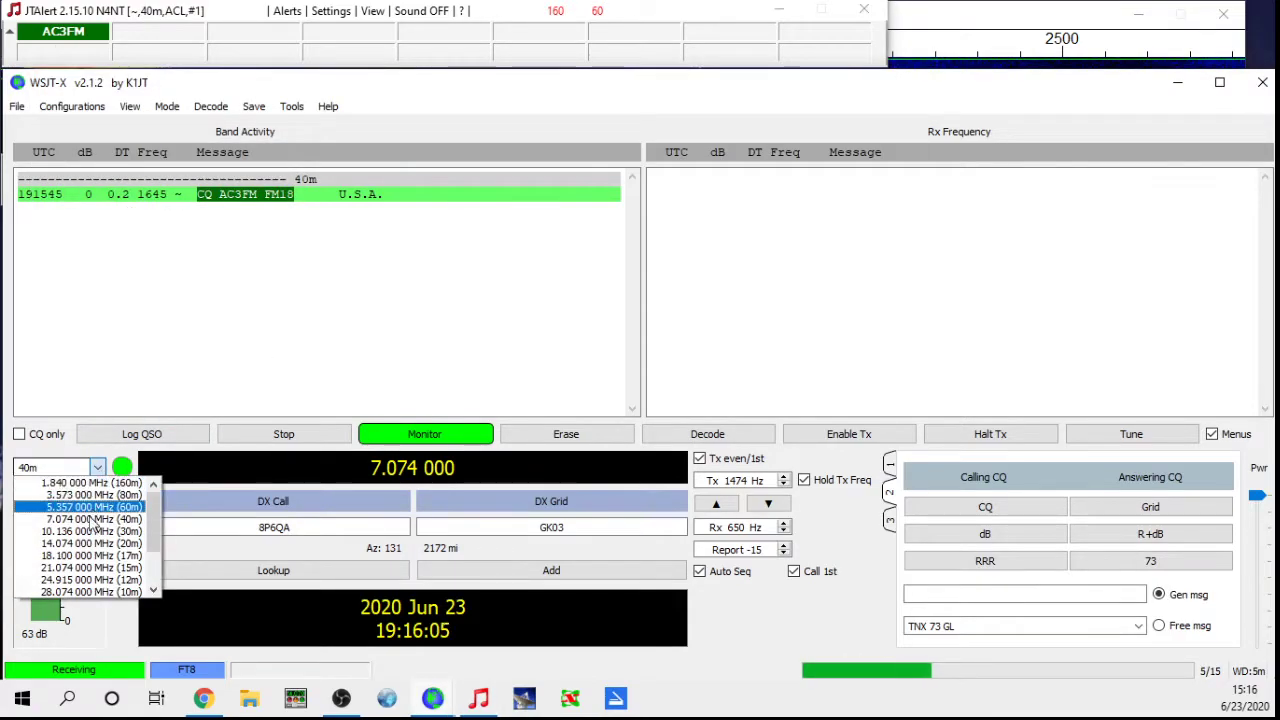
{"action": "left_click", "coordinate": [70, 540]}
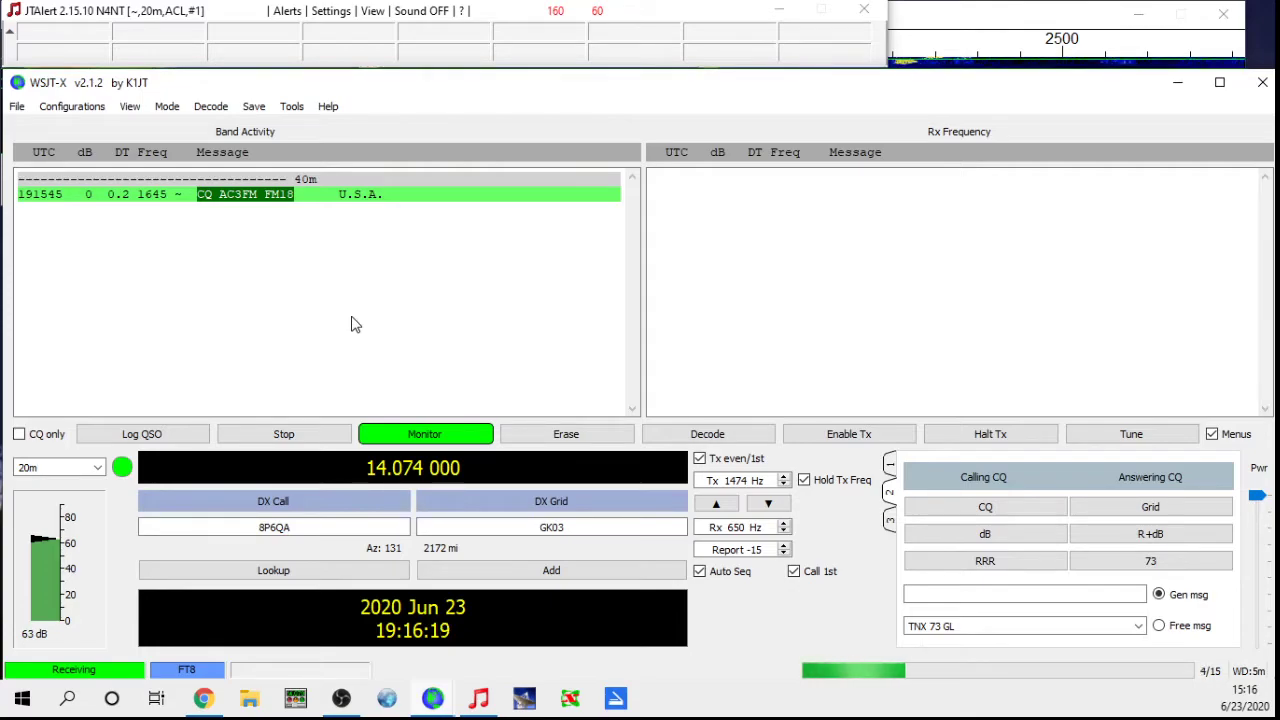
{"action": "left_click", "coordinate": [762, 506]}
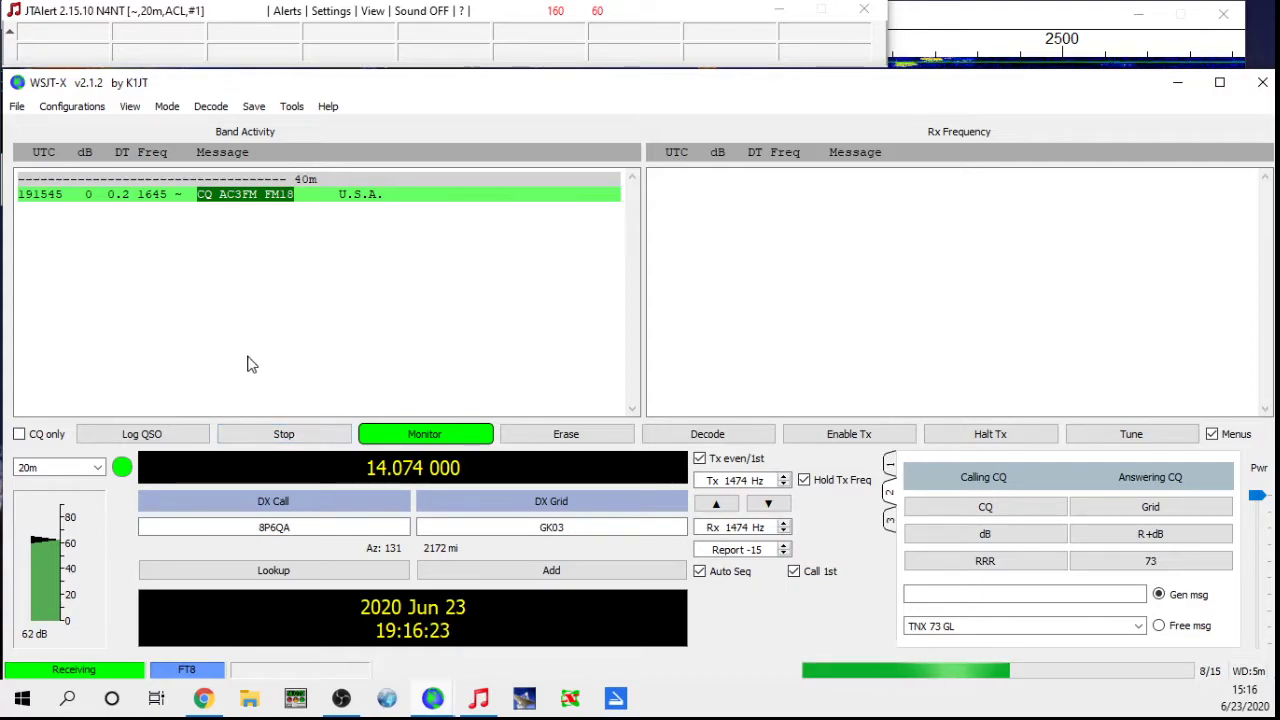
Step: Open the WSJT-X settings, review the radio configuration for the Yaesu FT-991 on COM5, and test its CAT connection
{"action": "left_click", "coordinate": [17, 107]}
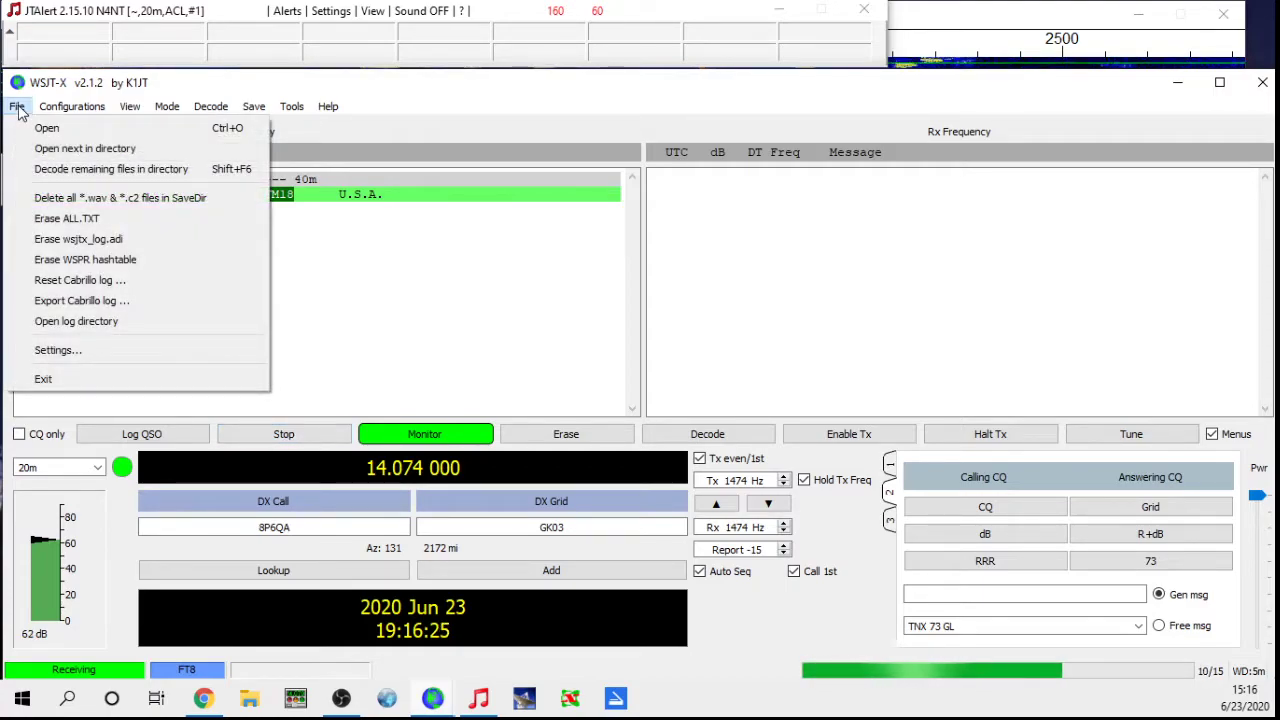
{"action": "left_click", "coordinate": [86, 357]}
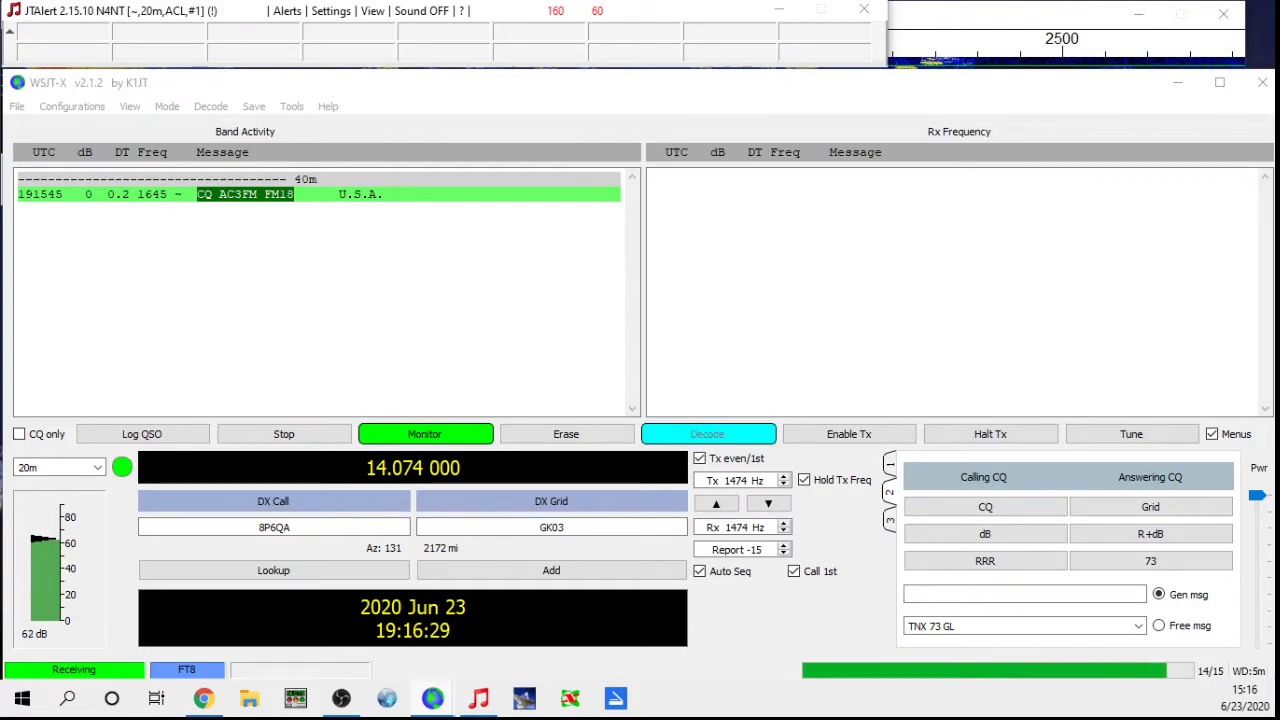
{"action": "left_click_drag", "start_coordinate": [266, 95], "coordinate": [666, 125]}
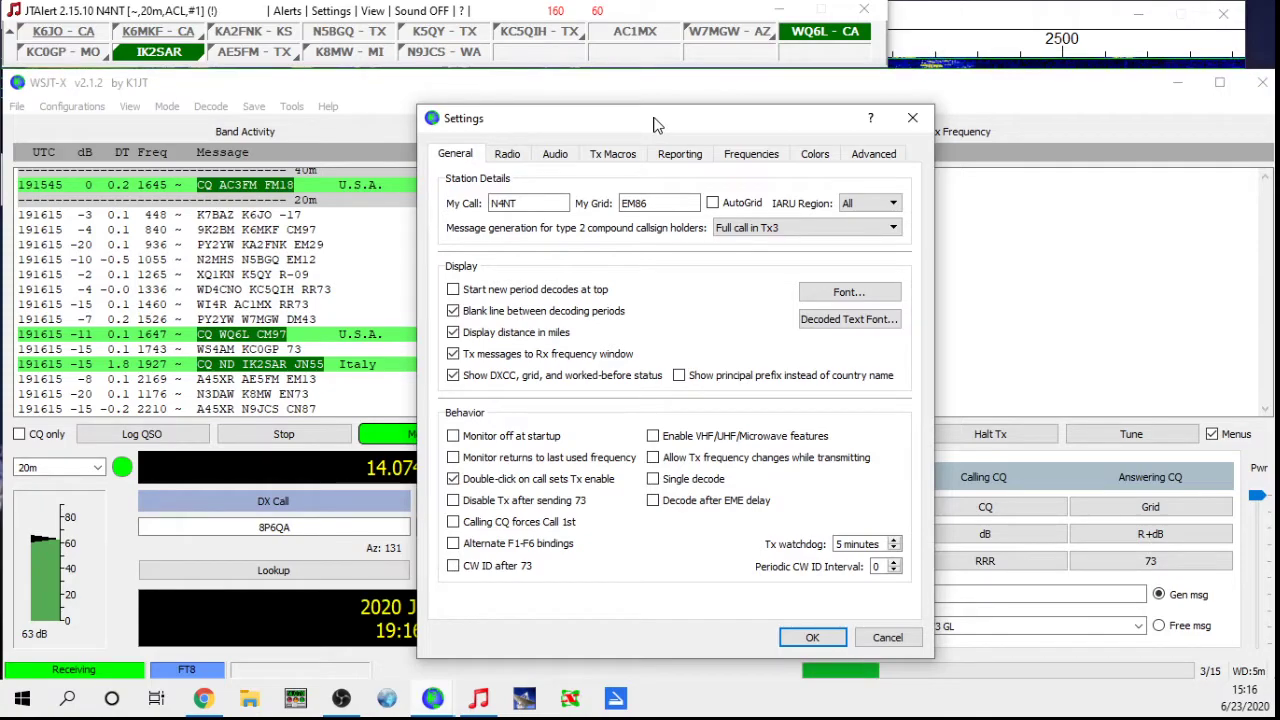
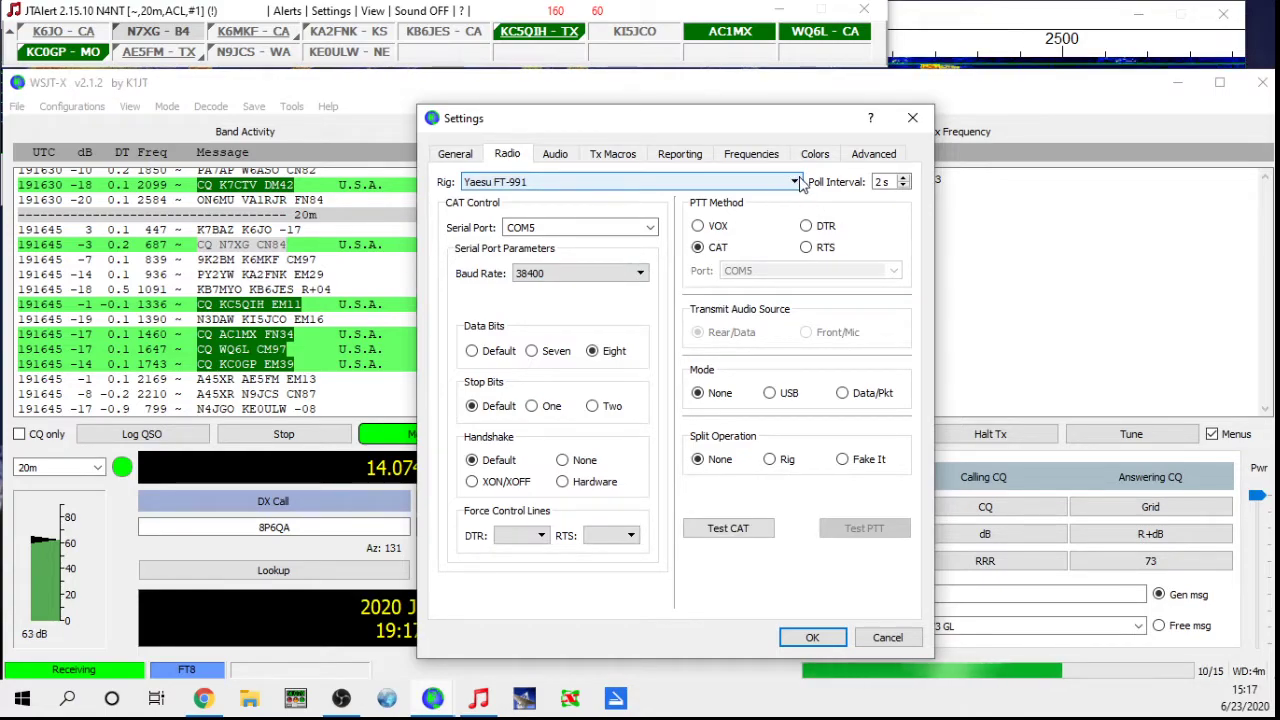
{"action": "left_click", "coordinate": [796, 184]}
{"action": "left_click", "coordinate": [798, 183]}
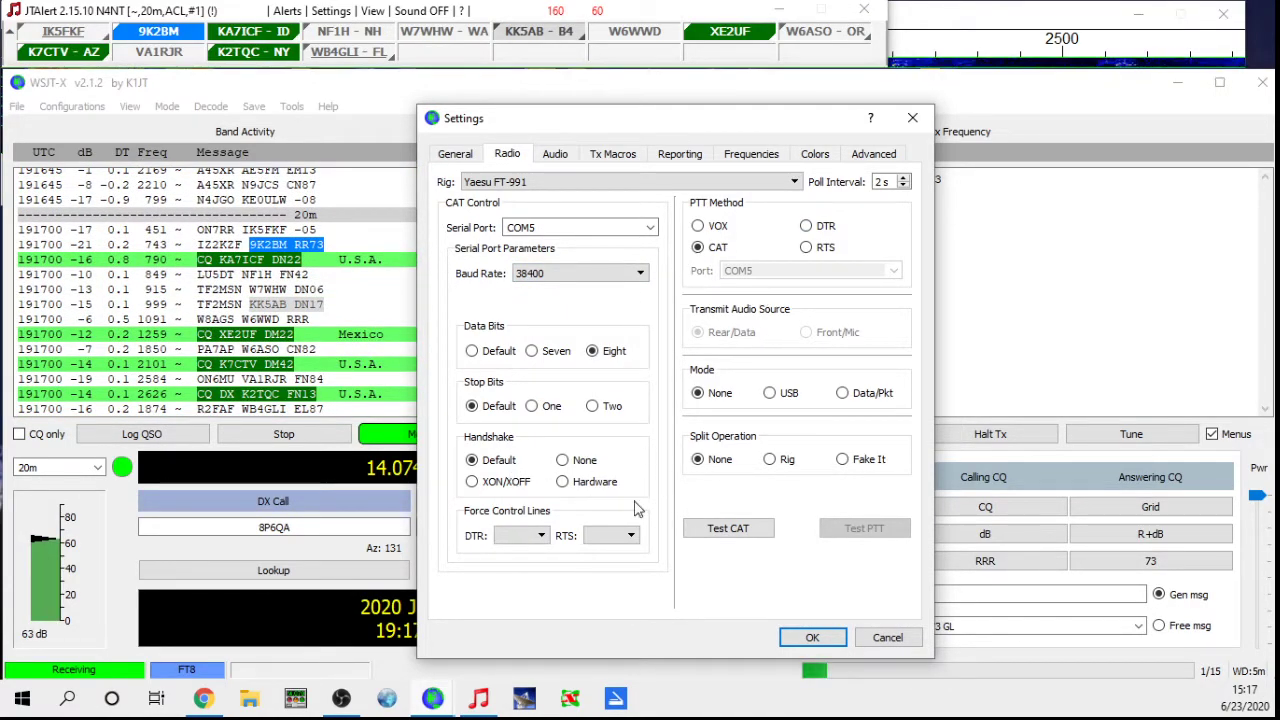
{"action": "left_click", "coordinate": [728, 530]}
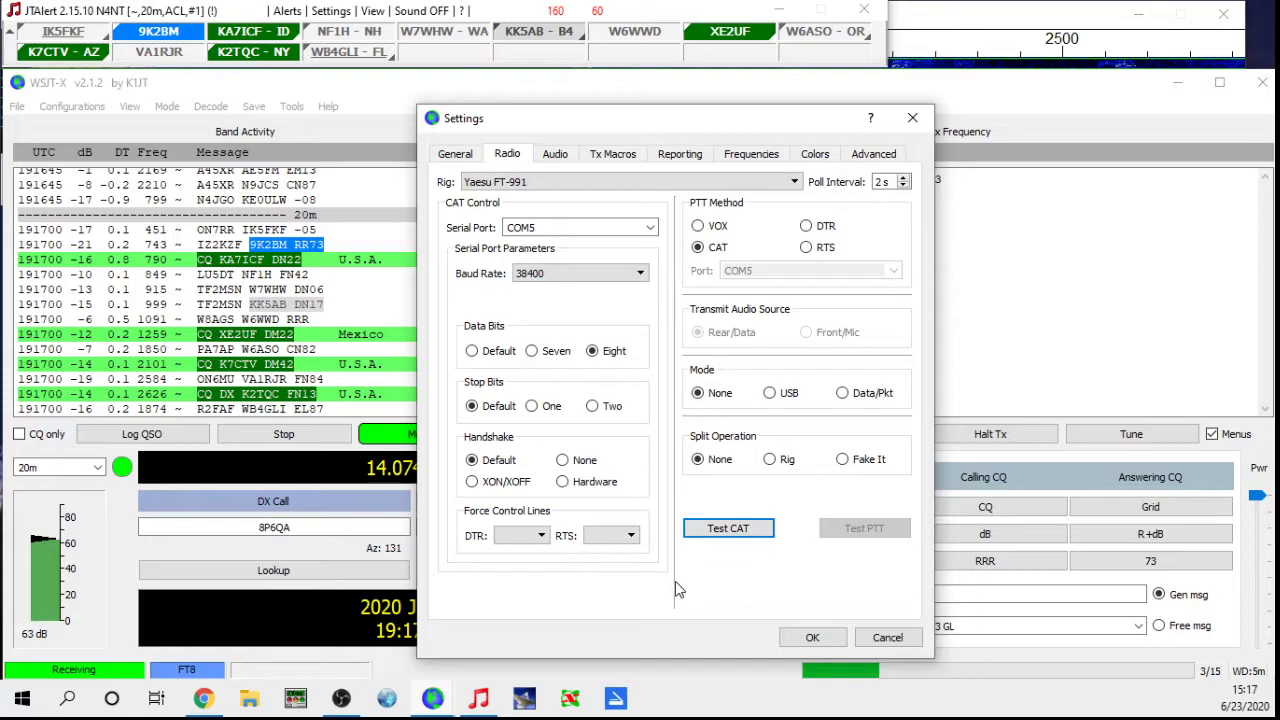
{"action": "left_click", "coordinate": [726, 533]}
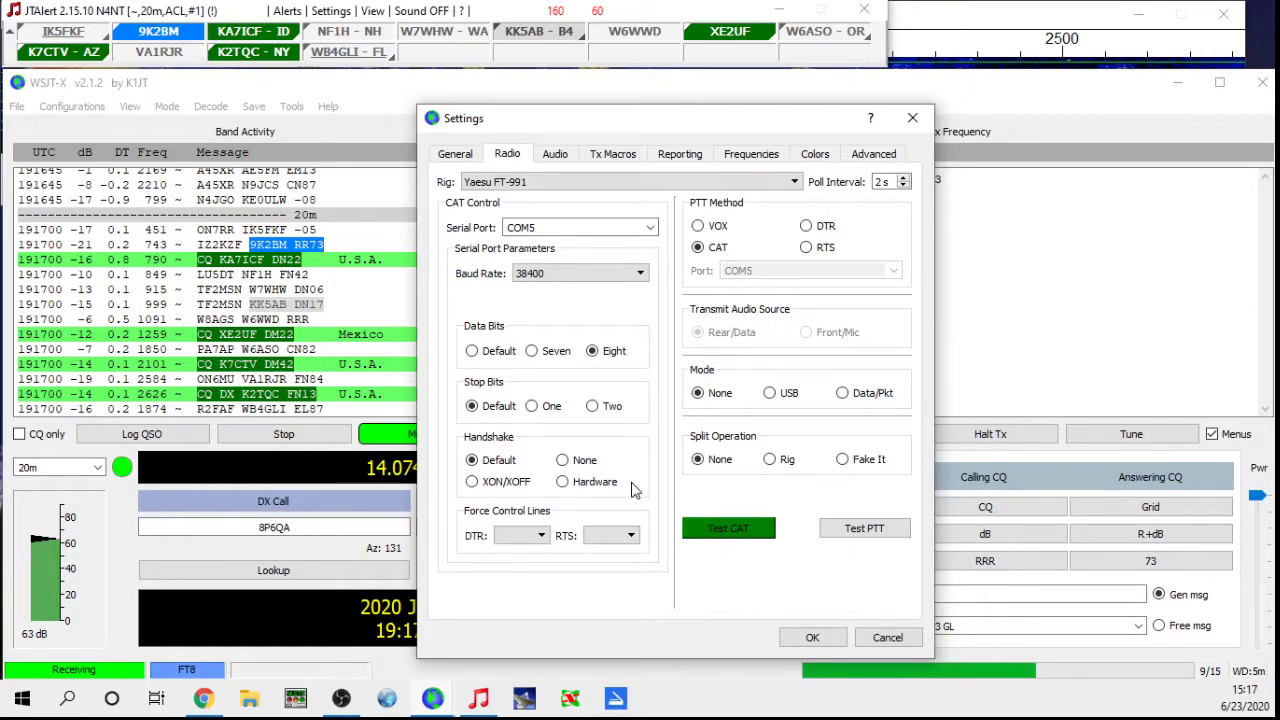
Step: Review the WSJT-X settings for audio devices, transmit macros, reporting and UDP servers, working frequencies, and decode highlighting colors
{"action": "left_click", "coordinate": [556, 158]}
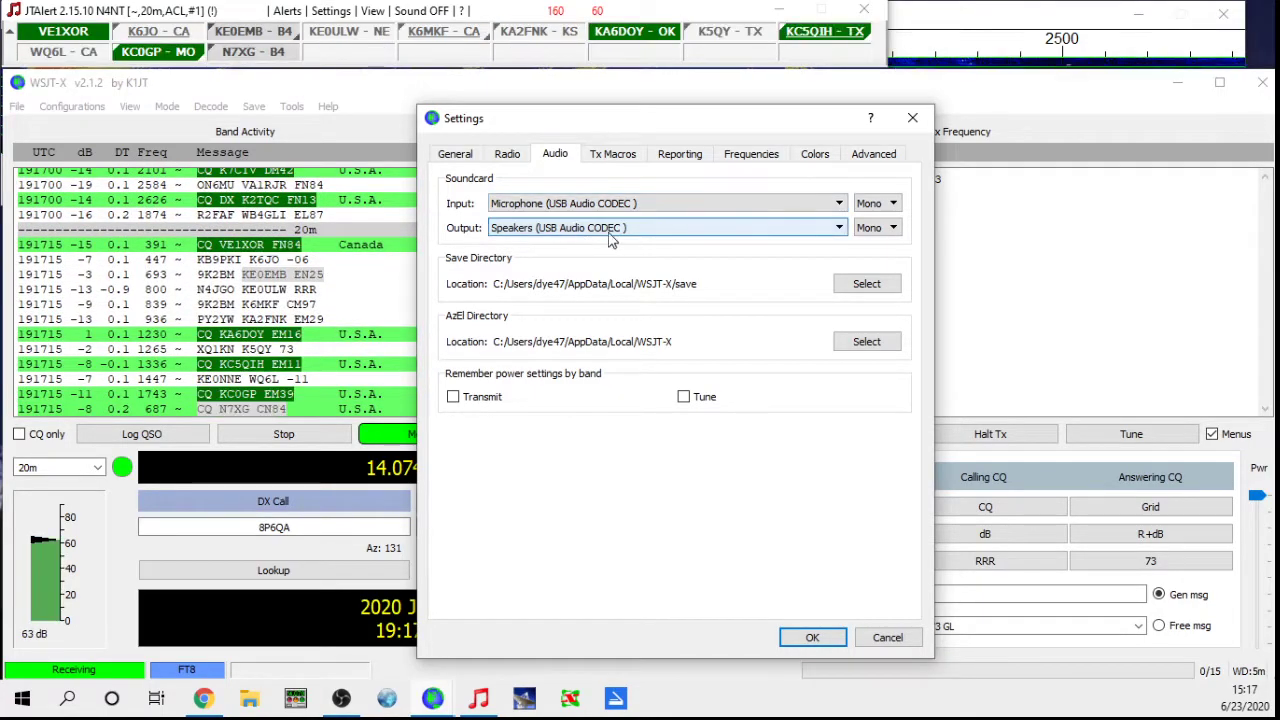
{"action": "left_click", "coordinate": [617, 160]}
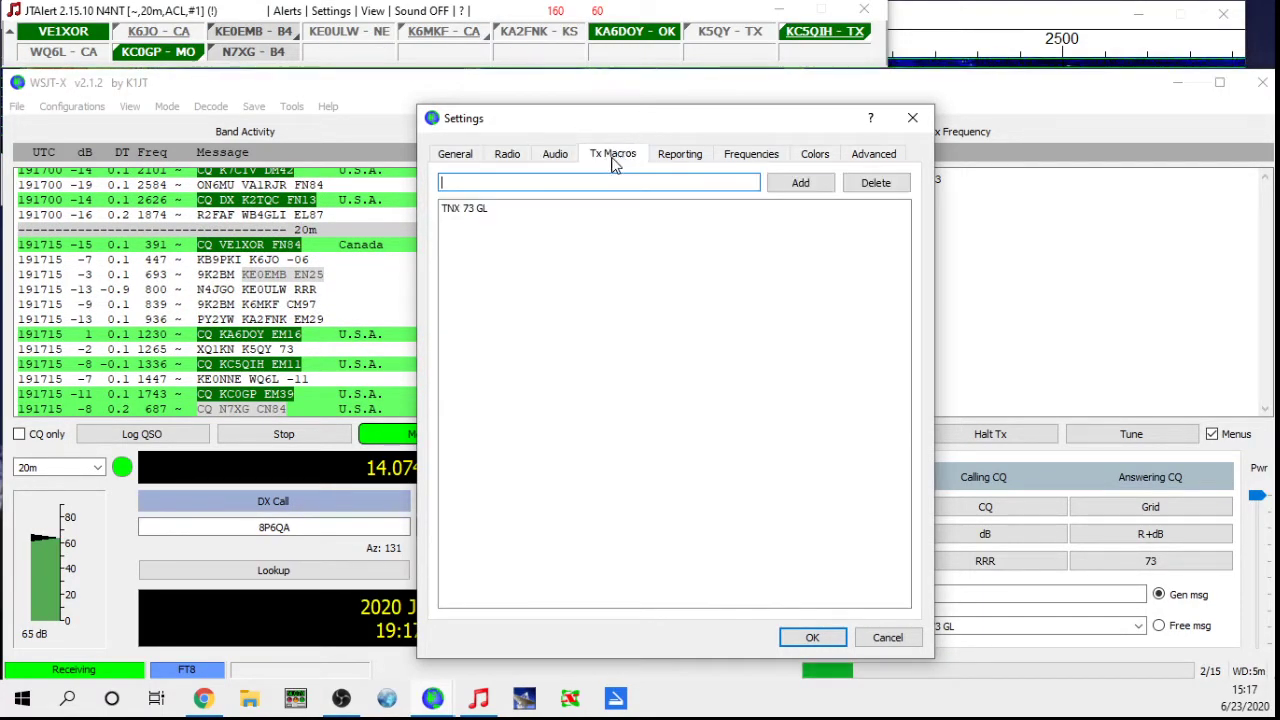
{"action": "left_click", "coordinate": [682, 156]}
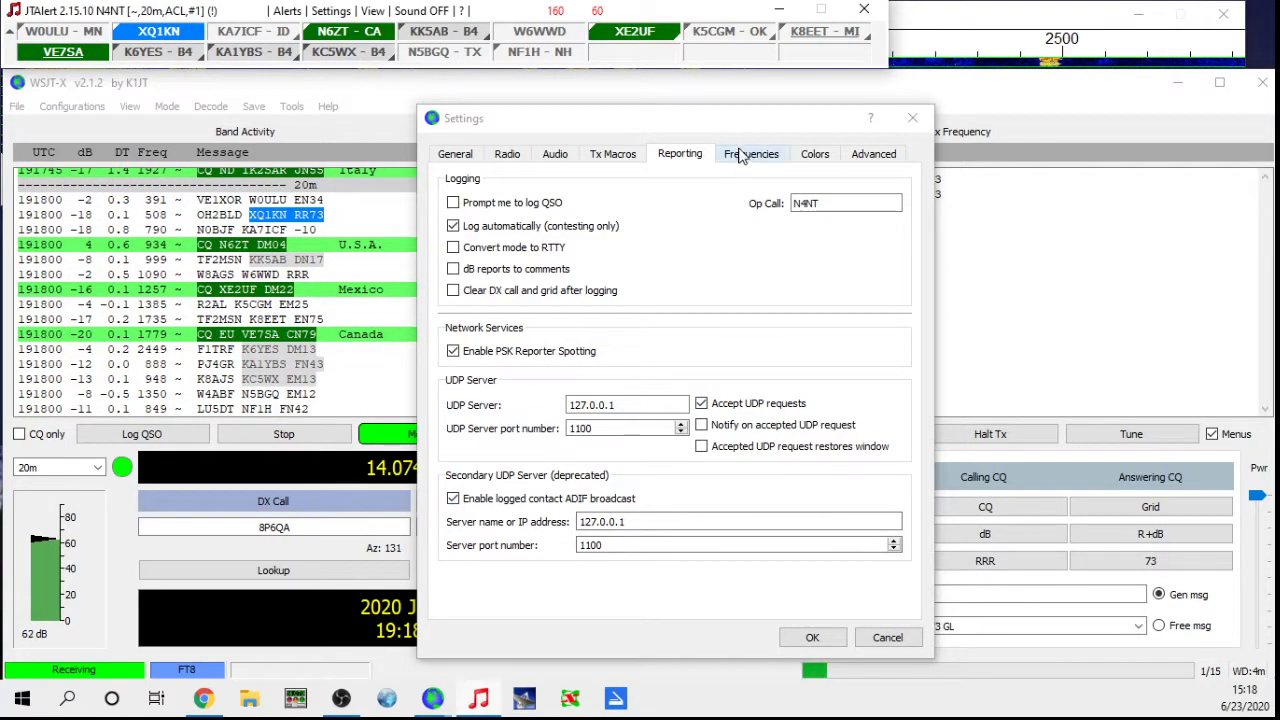
{"action": "left_click", "coordinate": [774, 158]}
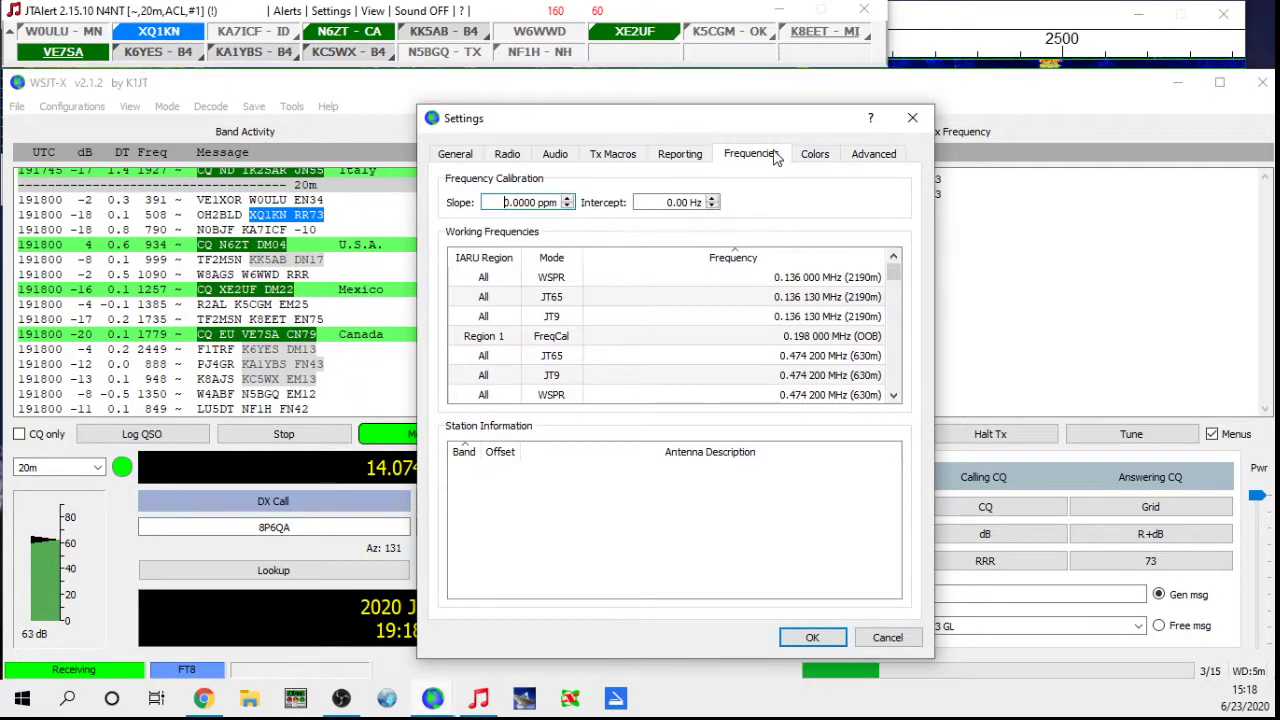
{"action": "left_click", "coordinate": [815, 158]}
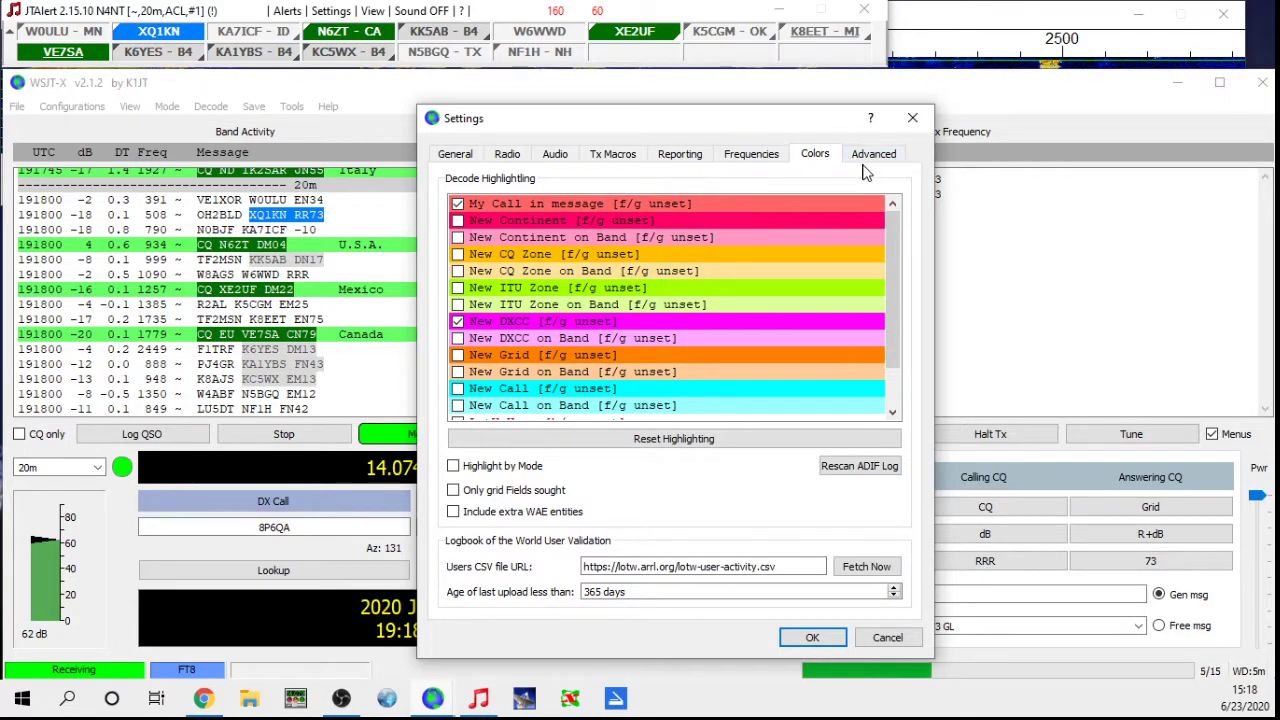
Step: Enable ARRL Field Day as the WSJT-X special operating activity with the exchange 1D TN and apply the settings
{"action": "left_click", "coordinate": [874, 156]}
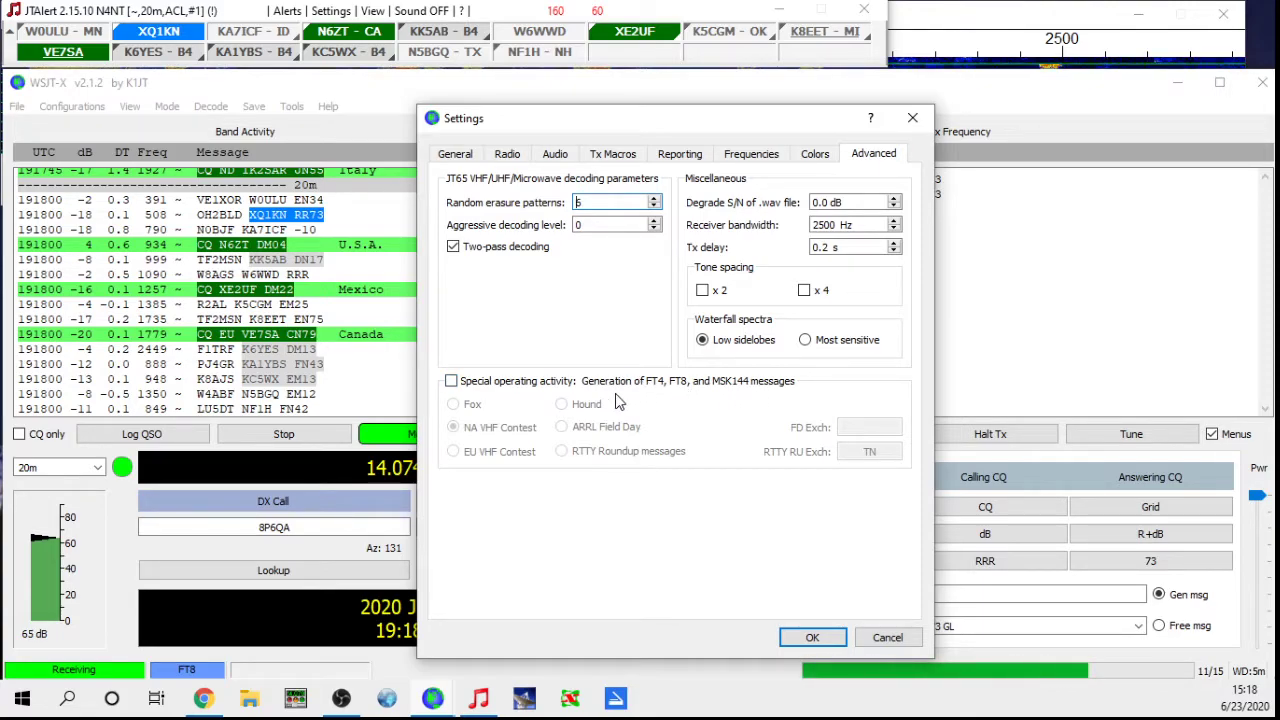
{"action": "left_click", "coordinate": [451, 381]}
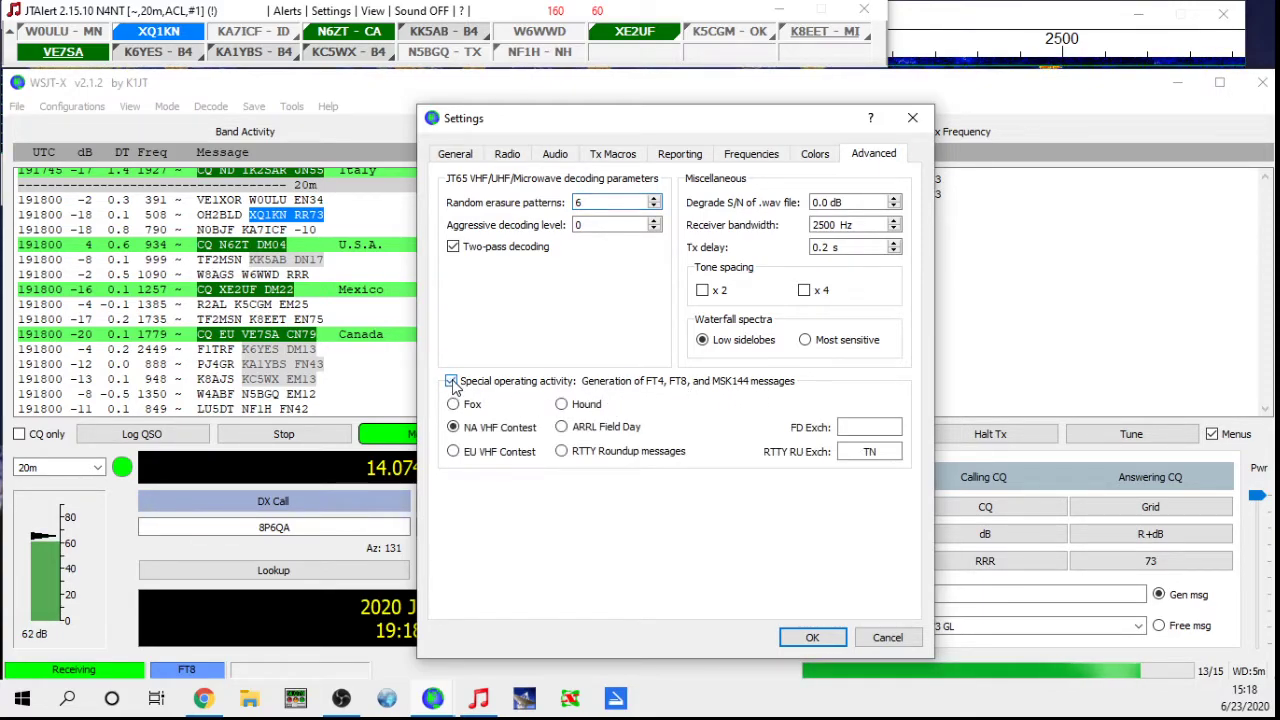
{"action": "left_click", "coordinate": [562, 427]}
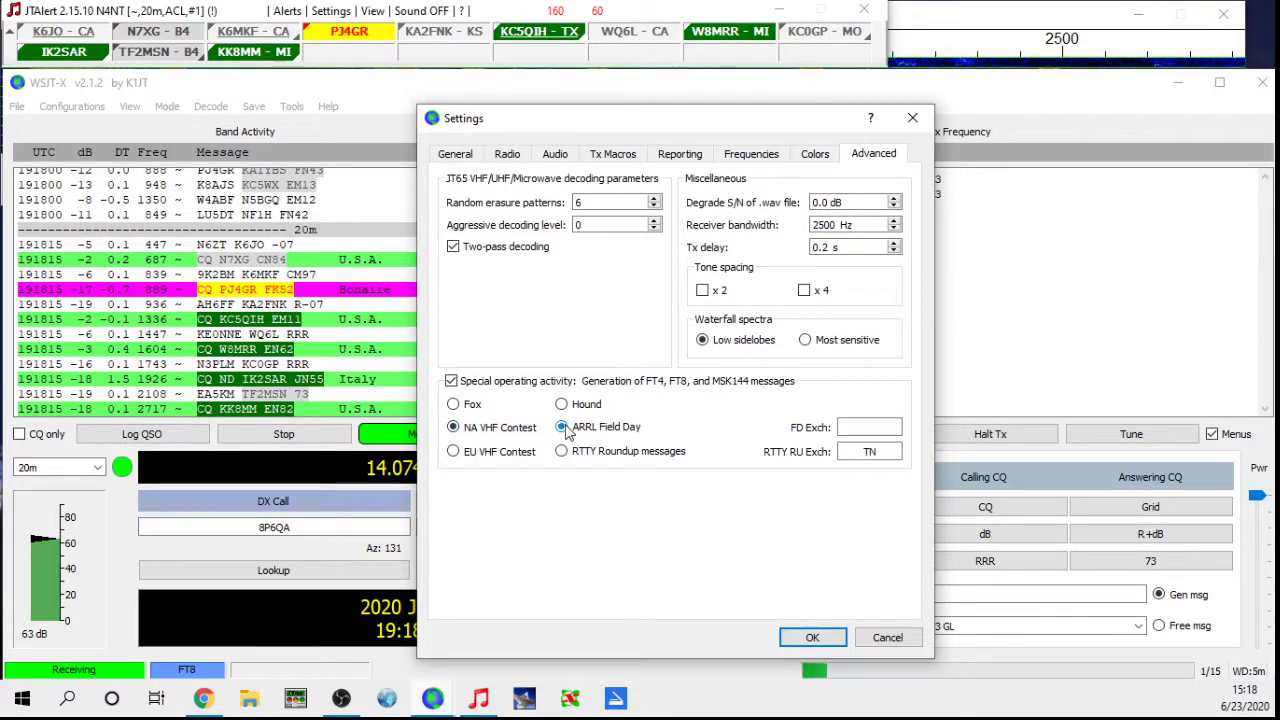
{"action": "left_click", "coordinate": [854, 426]}
{"action": "type", "text": "1D"}
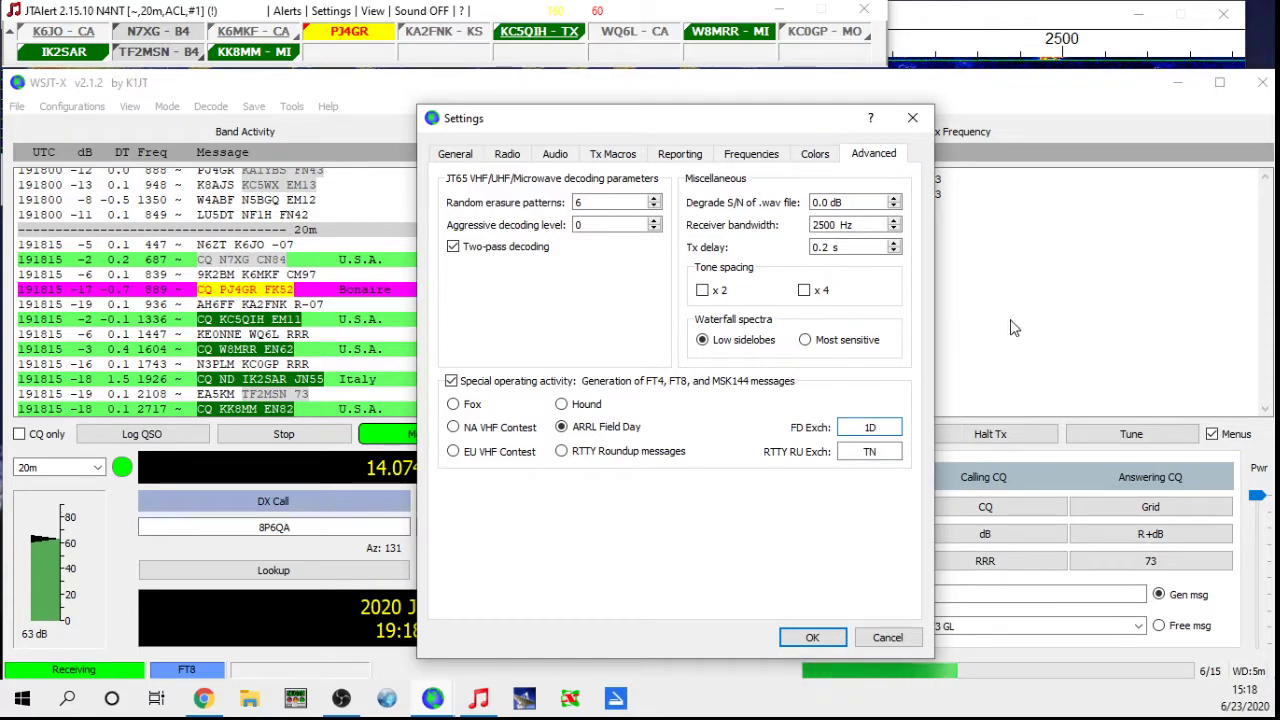
{"action": "left_click", "coordinate": [820, 637]}
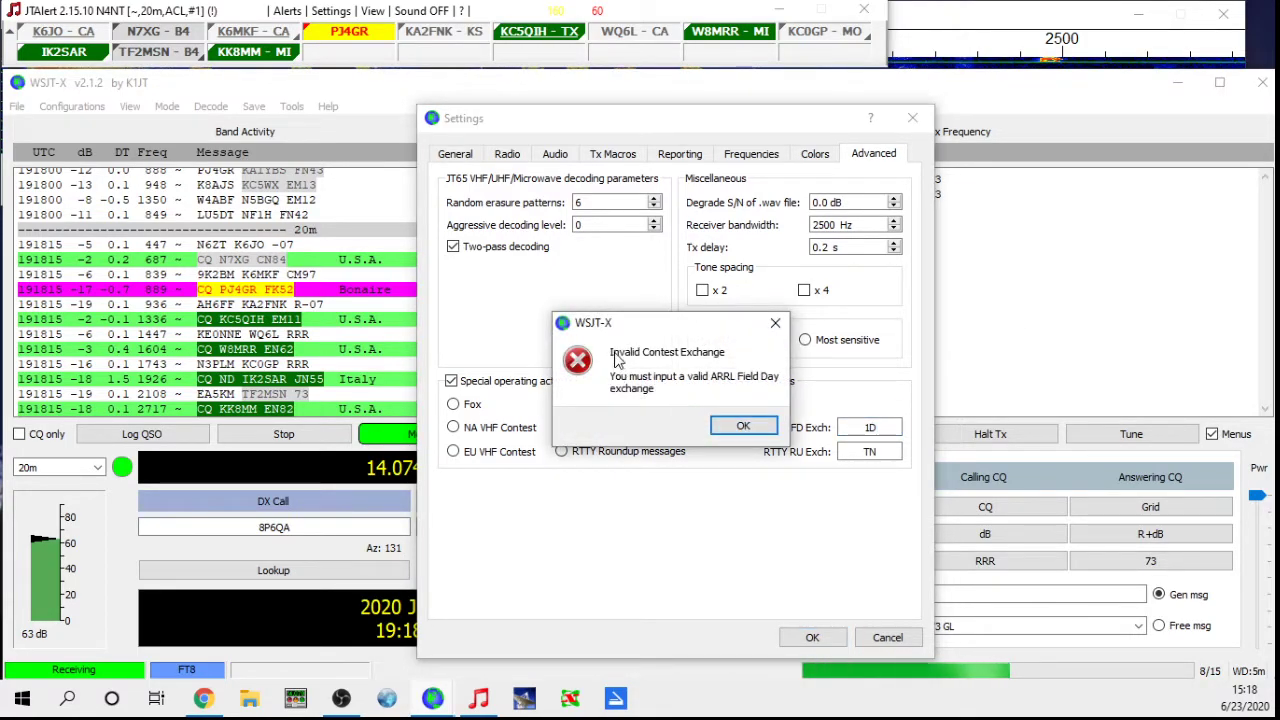
{"action": "left_click", "coordinate": [743, 425]}
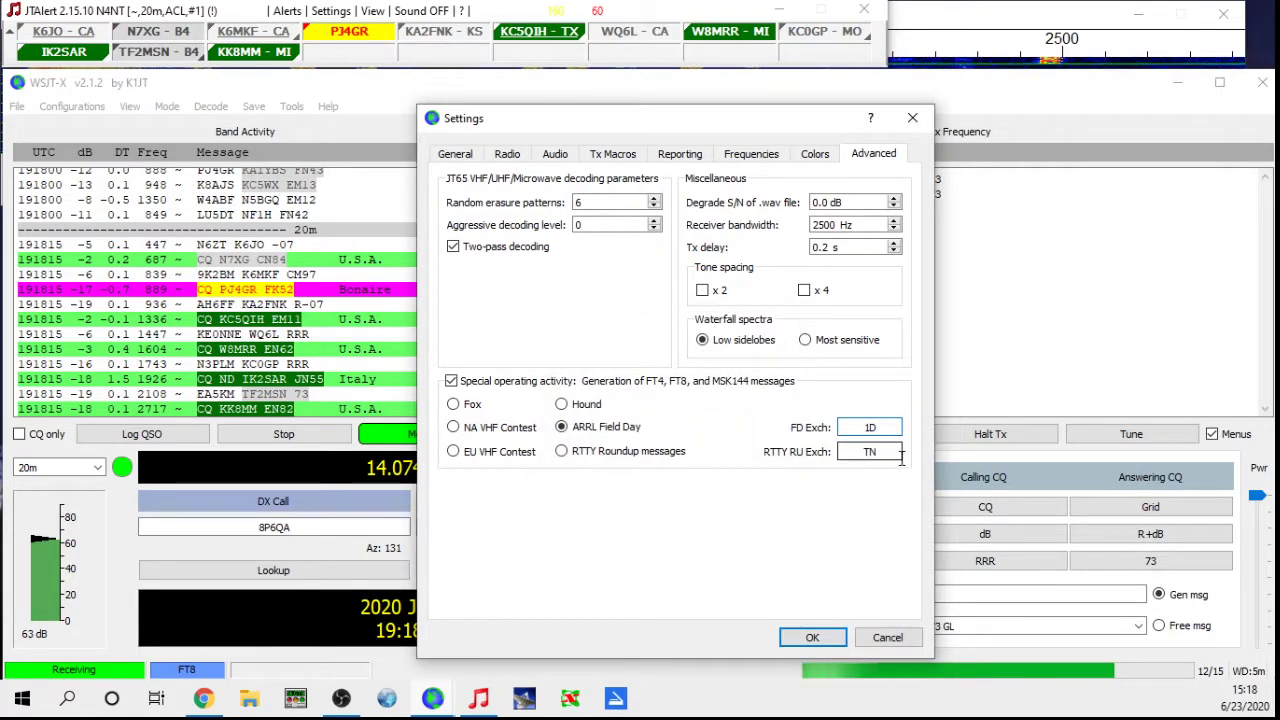
{"action": "left_click", "coordinate": [880, 427]}
{"action": "type", "text": "TN"}
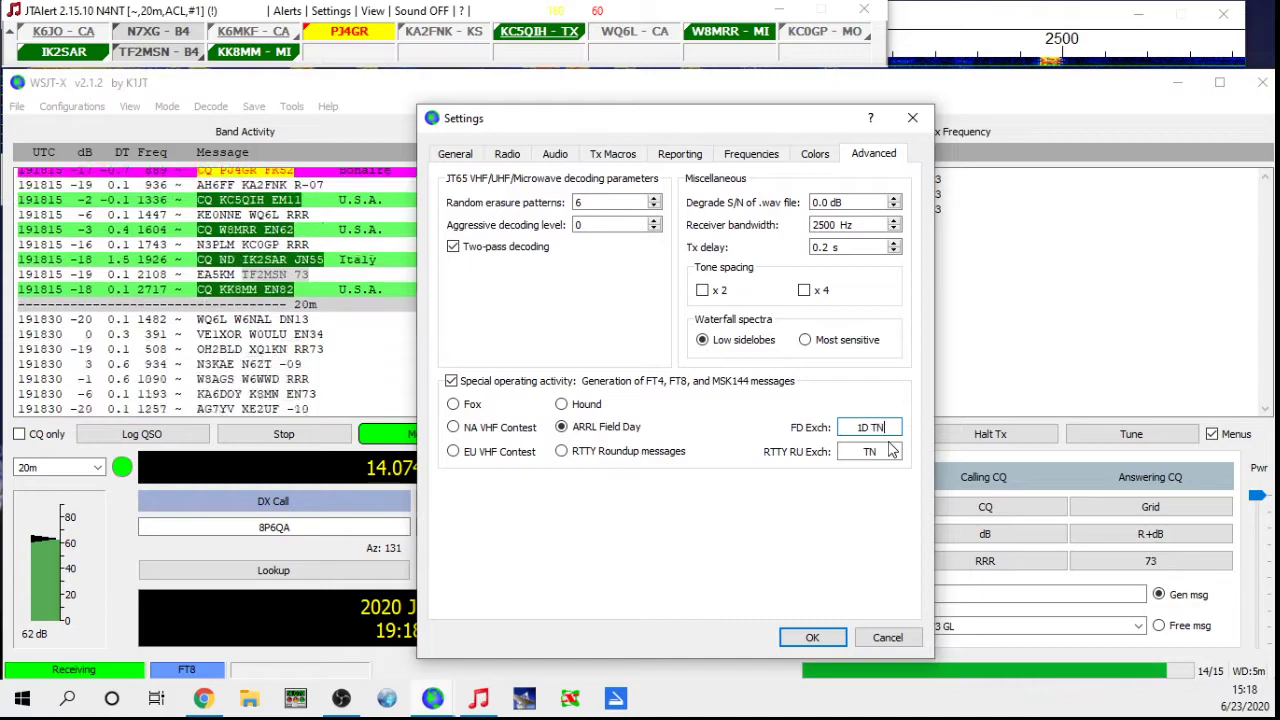
{"action": "left_click", "coordinate": [802, 638]}
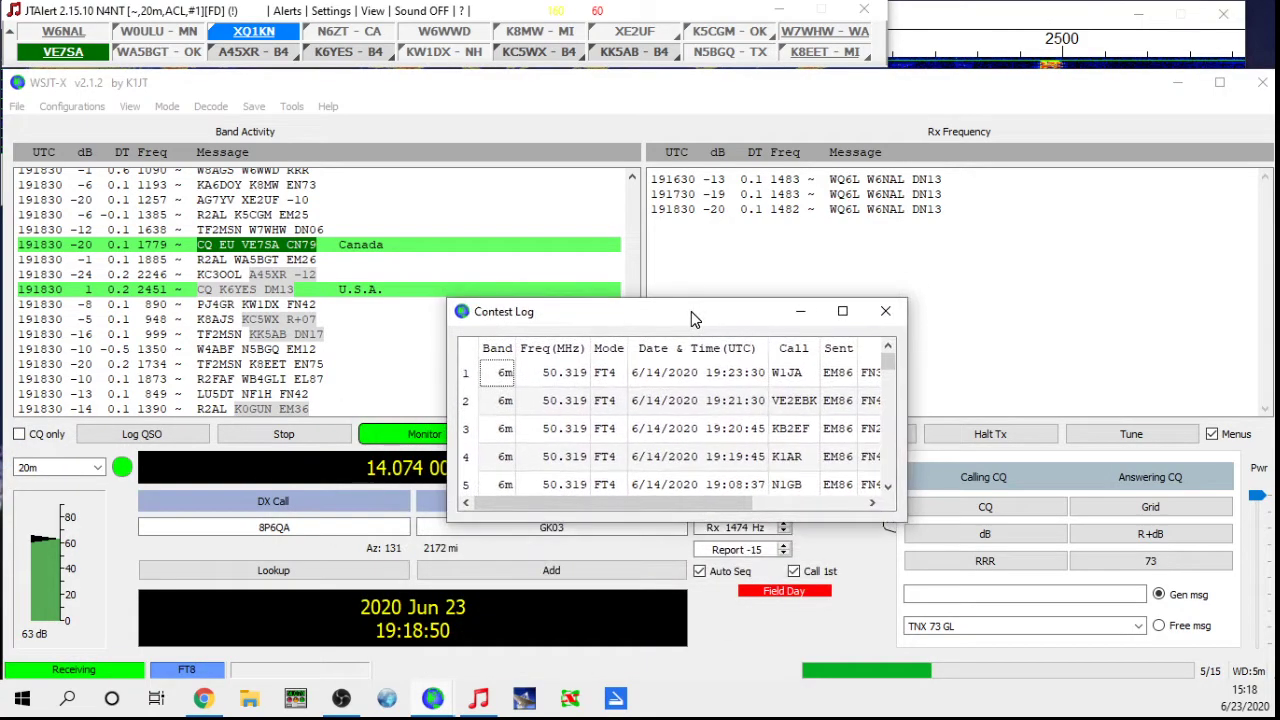
Step: Move the WSJT-X Contest Log window aside, and reopen N3FJP's Field Day Contest Log with its existing station setup
{"action": "left_click_drag", "start_coordinate": [691, 311], "coordinate": [0, 368]}
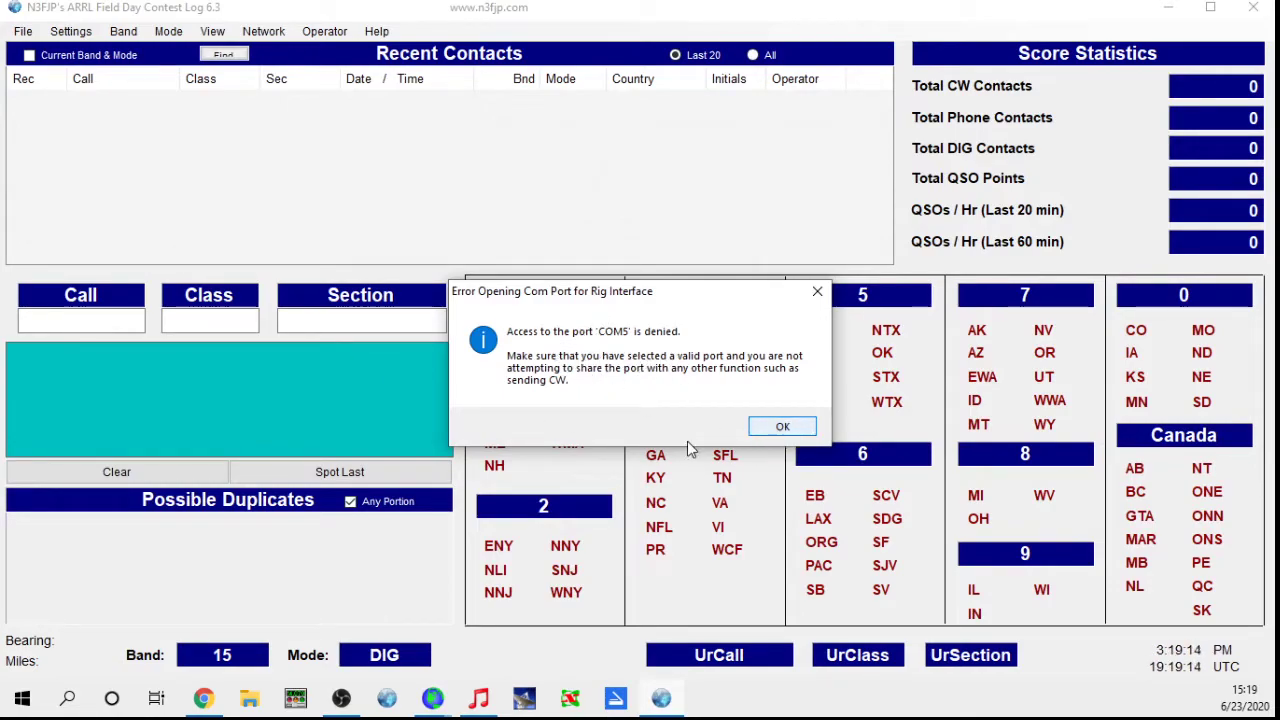
{"action": "left_click", "coordinate": [782, 428]}
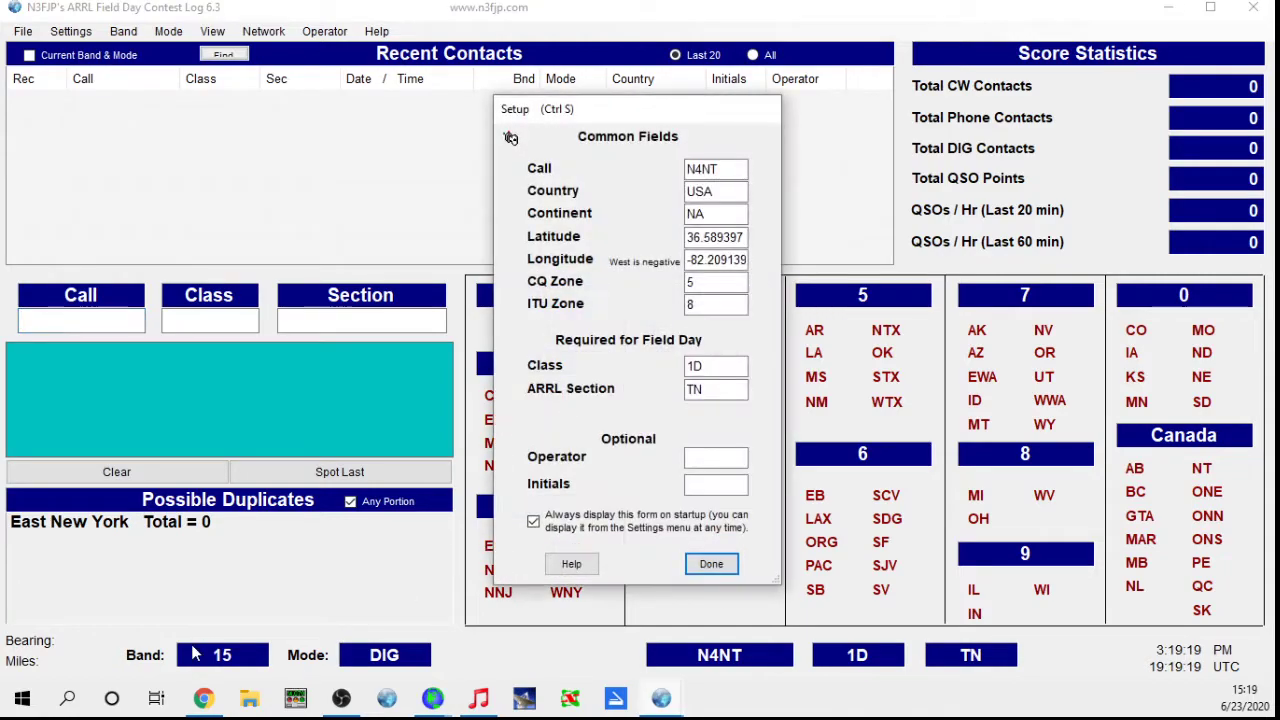
{"action": "left_click", "coordinate": [711, 564]}
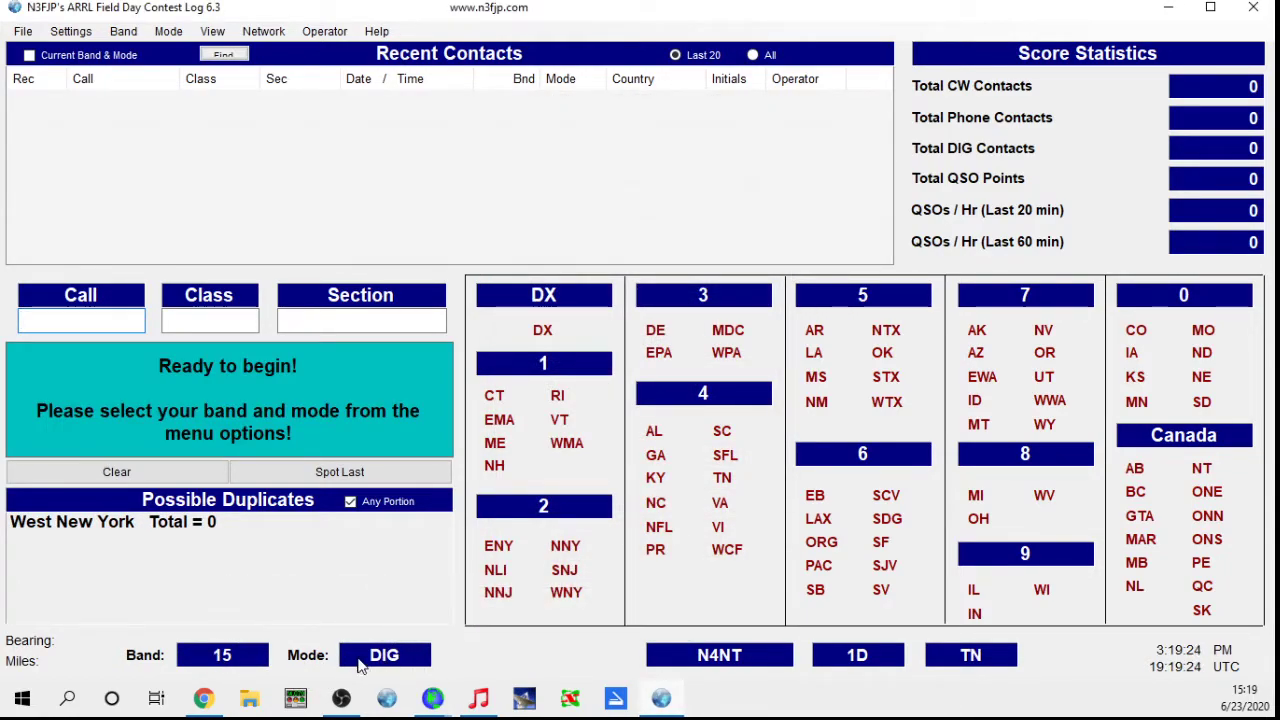
Step: Switch to WSJT-X, answer the Canadian station's CQ at 1779 Hz, and move the WSJT-X windows aside to uncover the Field Day log
{"action": "left_click", "coordinate": [447, 706]}
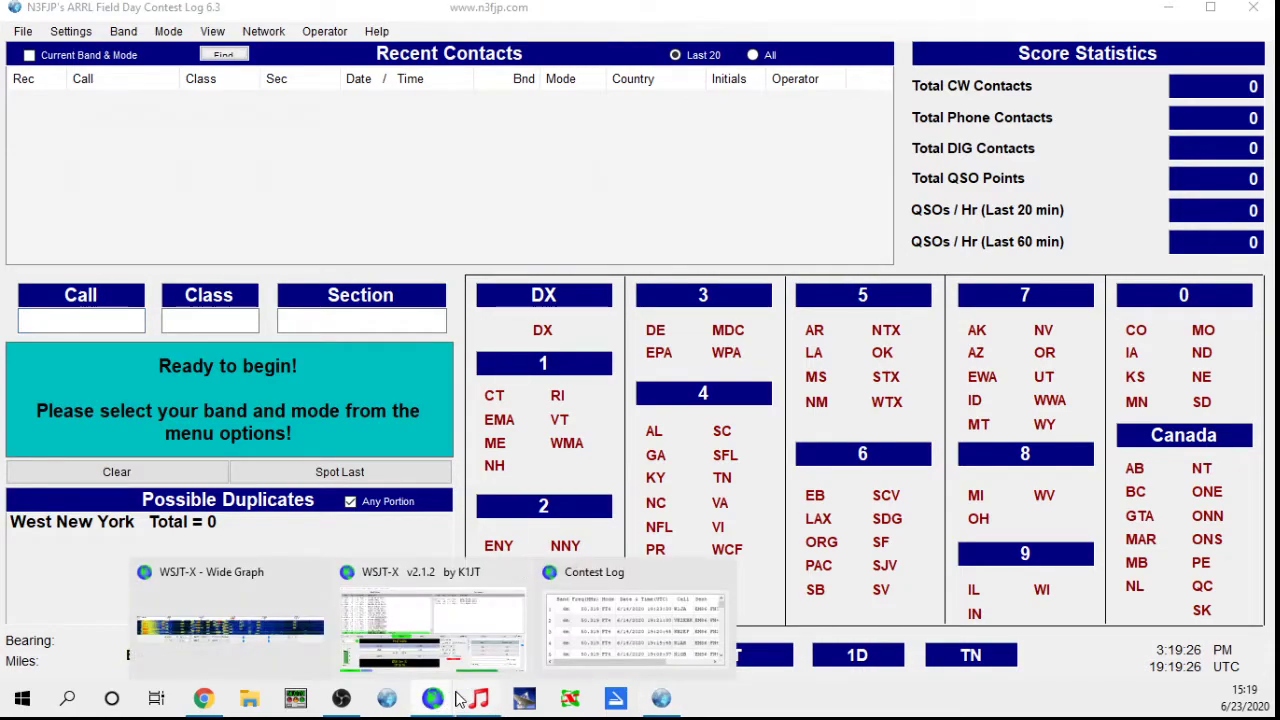
{"action": "left_click", "coordinate": [502, 648]}
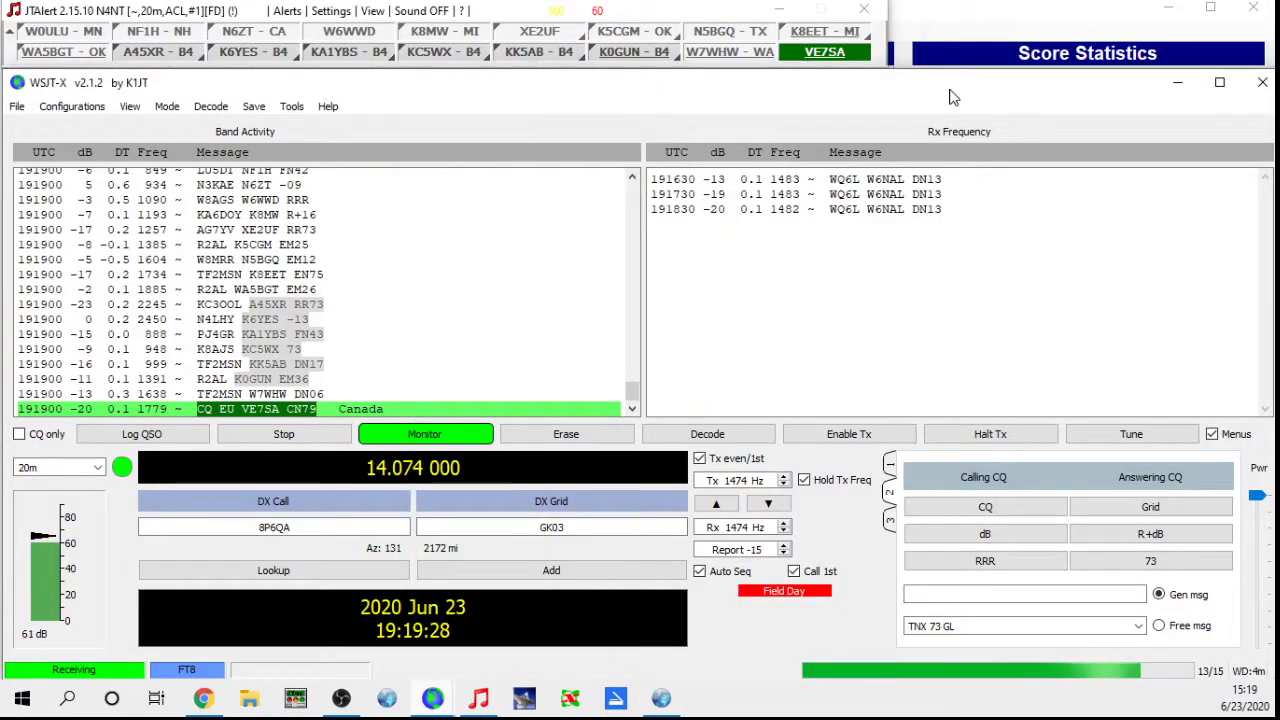
{"action": "mouse_move", "coordinate": [952, 96]}
{"action": "left_mouse_down"}
{"action": "mouse_move", "coordinate": [972, 91]}
{"action": "mouse_move", "coordinate": [952, 106]}
{"action": "left_mouse_up"}
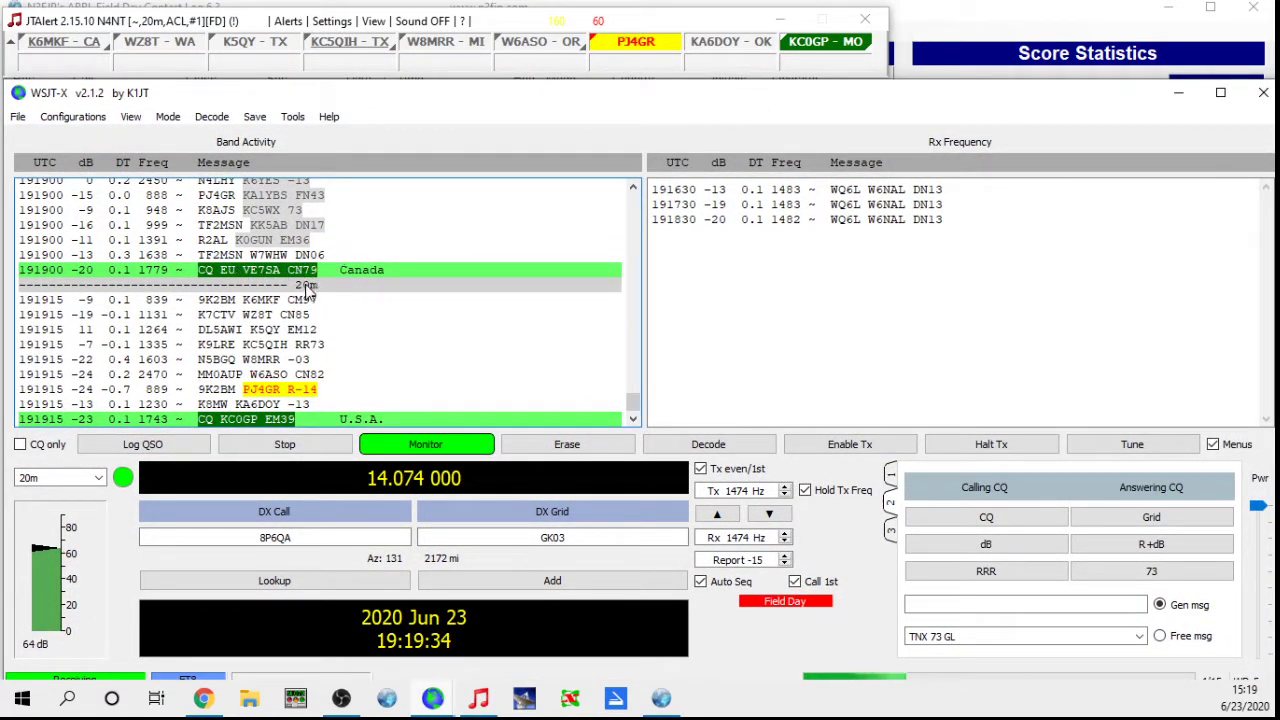
{"action": "double_click", "coordinate": [267, 271]}
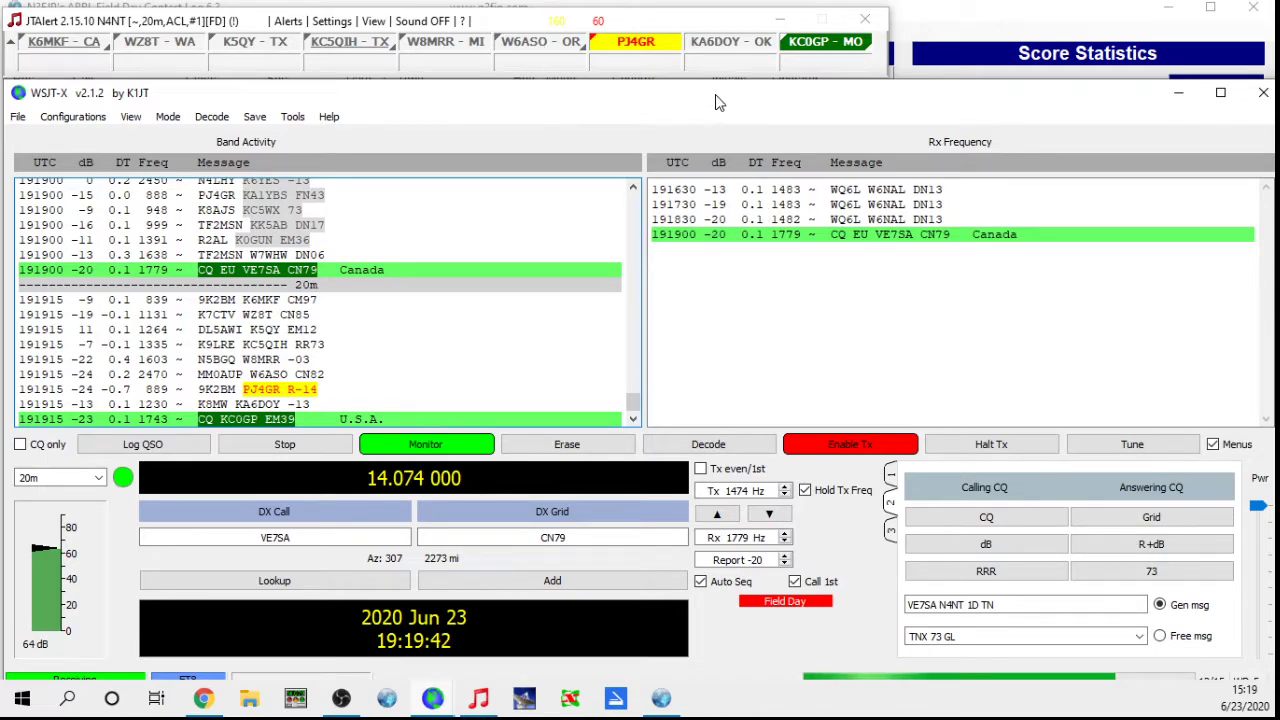
{"action": "left_click_drag", "start_coordinate": [719, 101], "coordinate": [0, 100]}
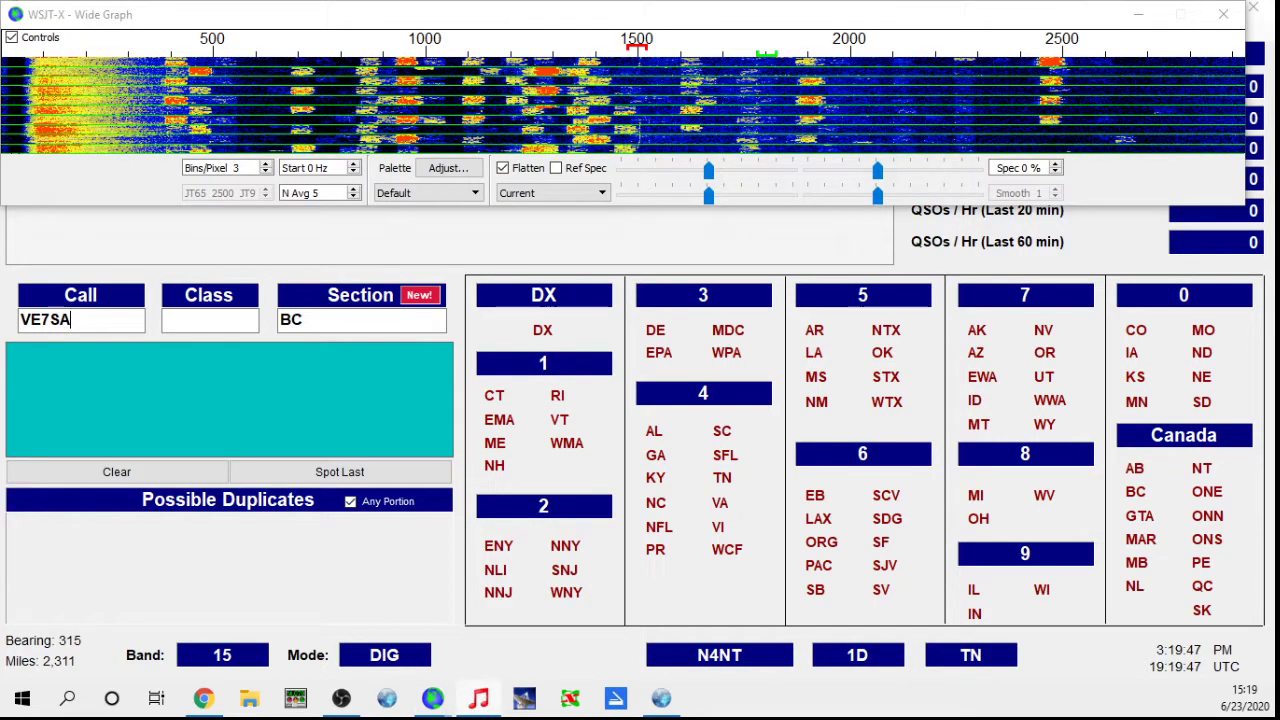
{"action": "left_click_drag", "start_coordinate": [630, 18], "coordinate": [0, 18]}
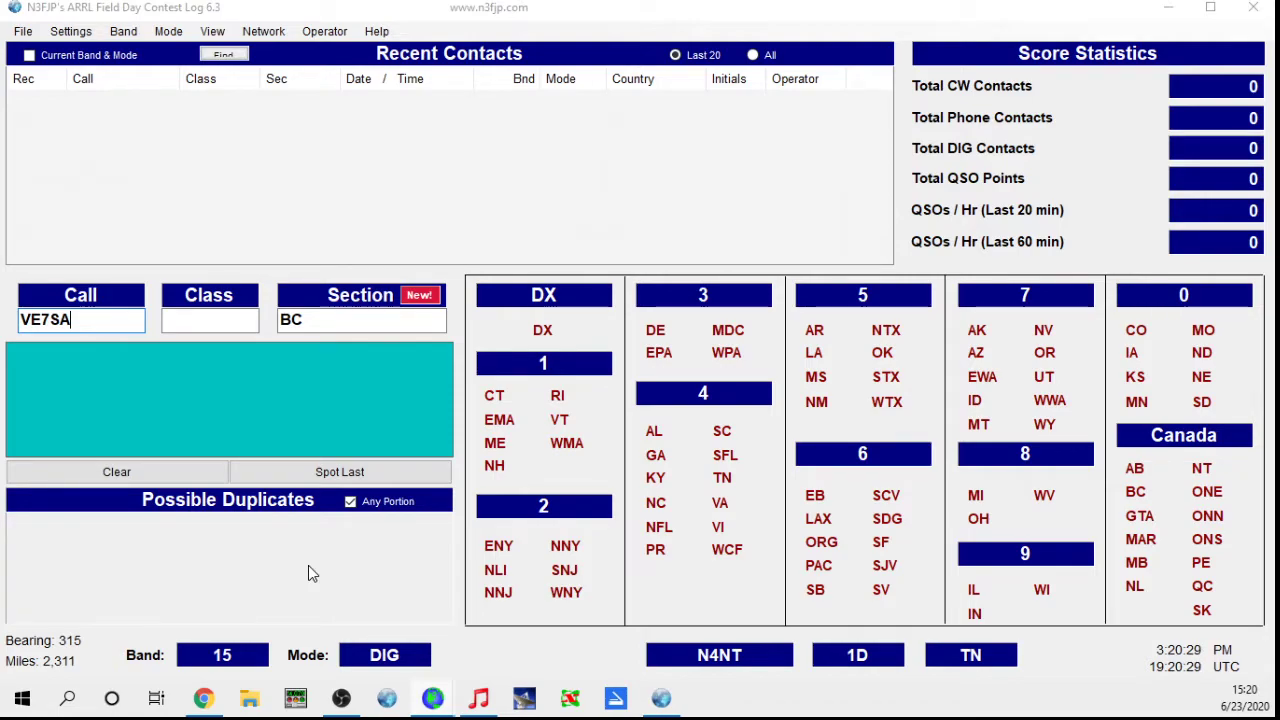
Step: Clear the pending call and section from the Field Day contest log's entry fields
{"action": "left_click", "coordinate": [71, 31]}
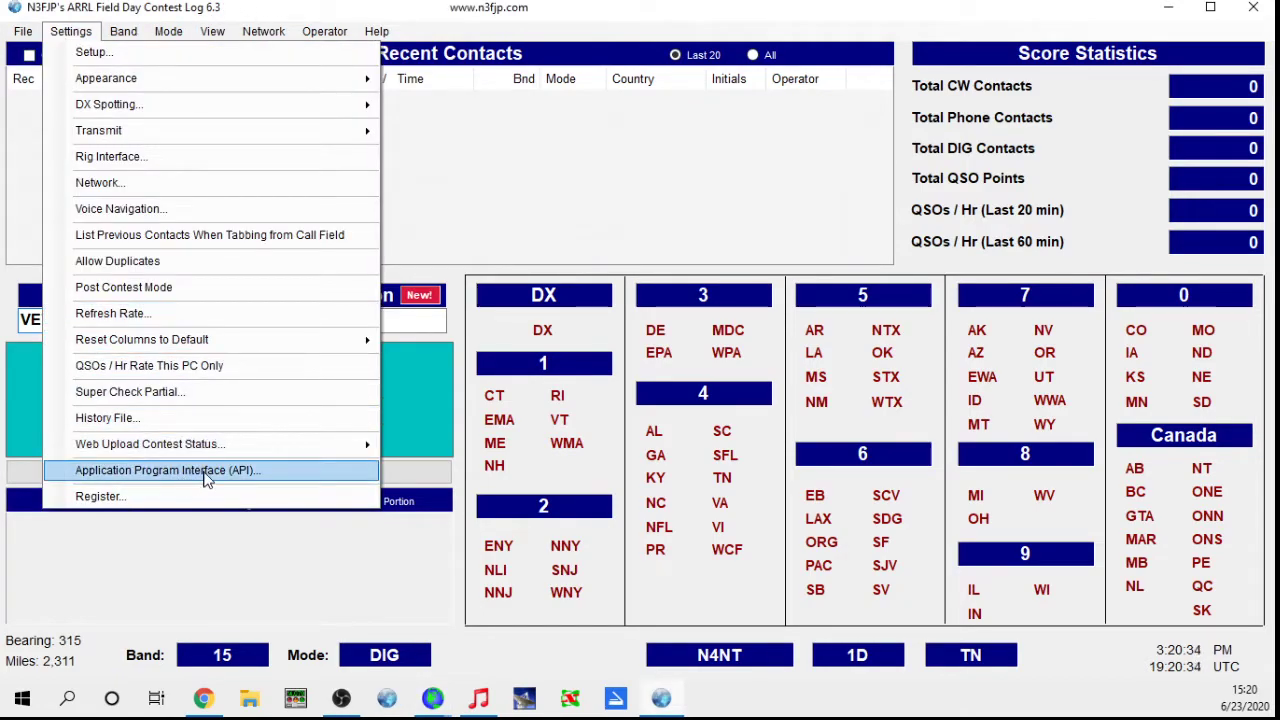
{"action": "left_click", "coordinate": [252, 581]}
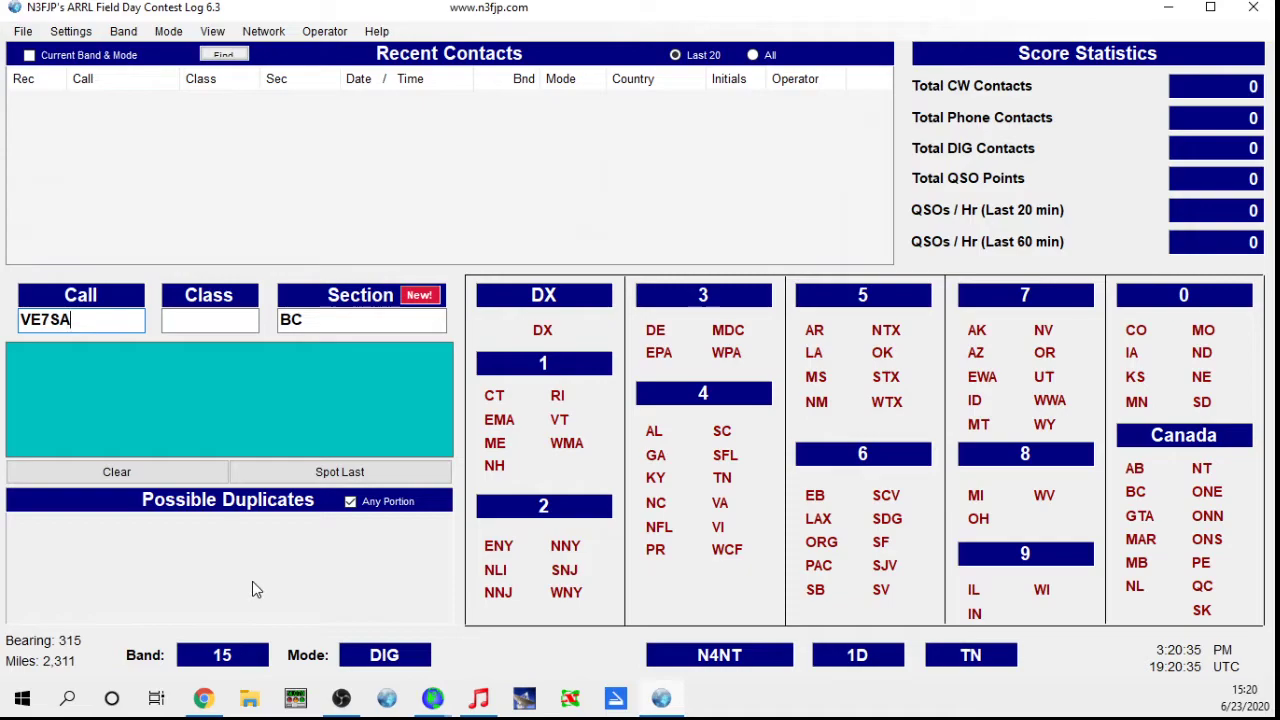
{"action": "key", "text": "alt+Tab"}
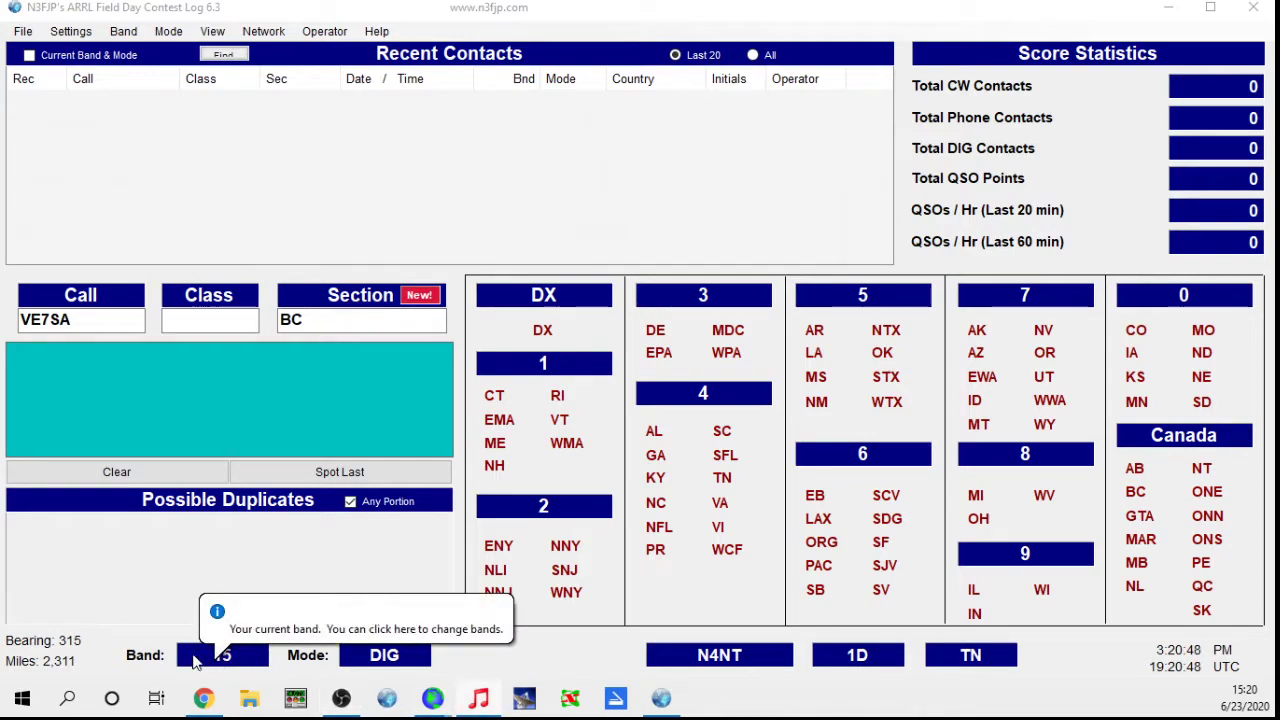
{"action": "left_click", "coordinate": [160, 478]}
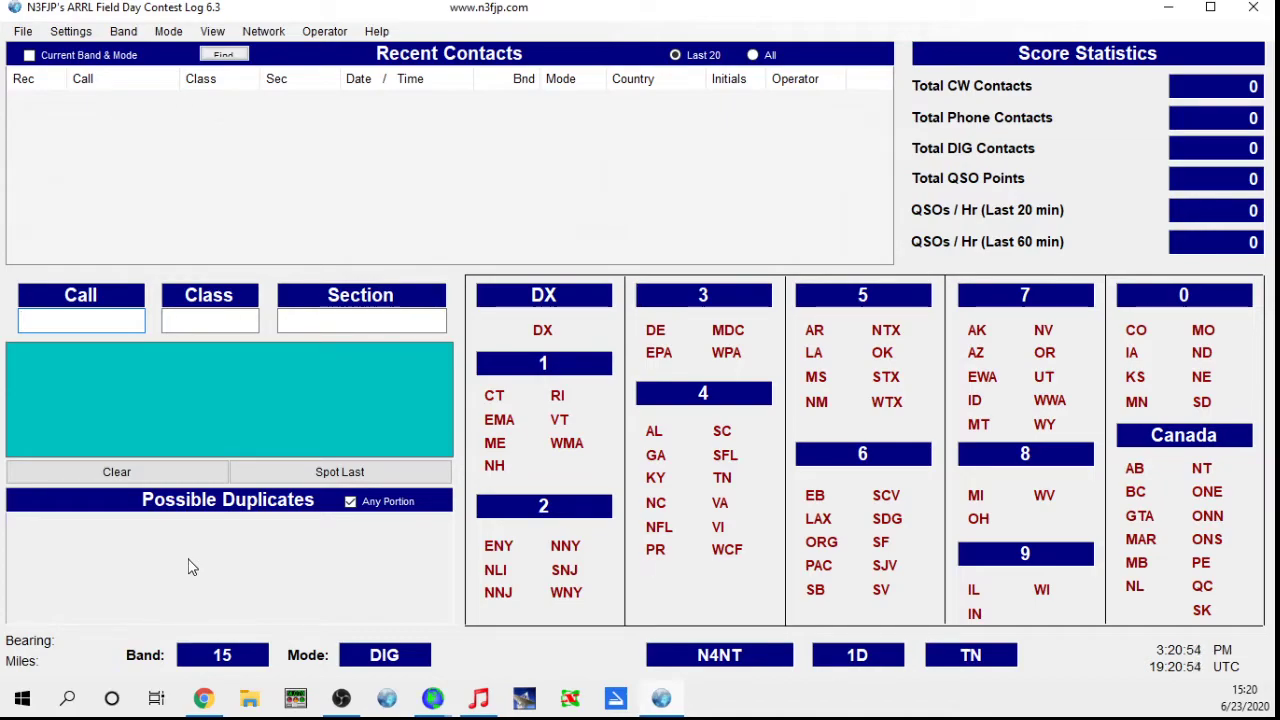
Step: Close WSJT-X and JTAlert
{"action": "key", "text": "alt+Tab"}
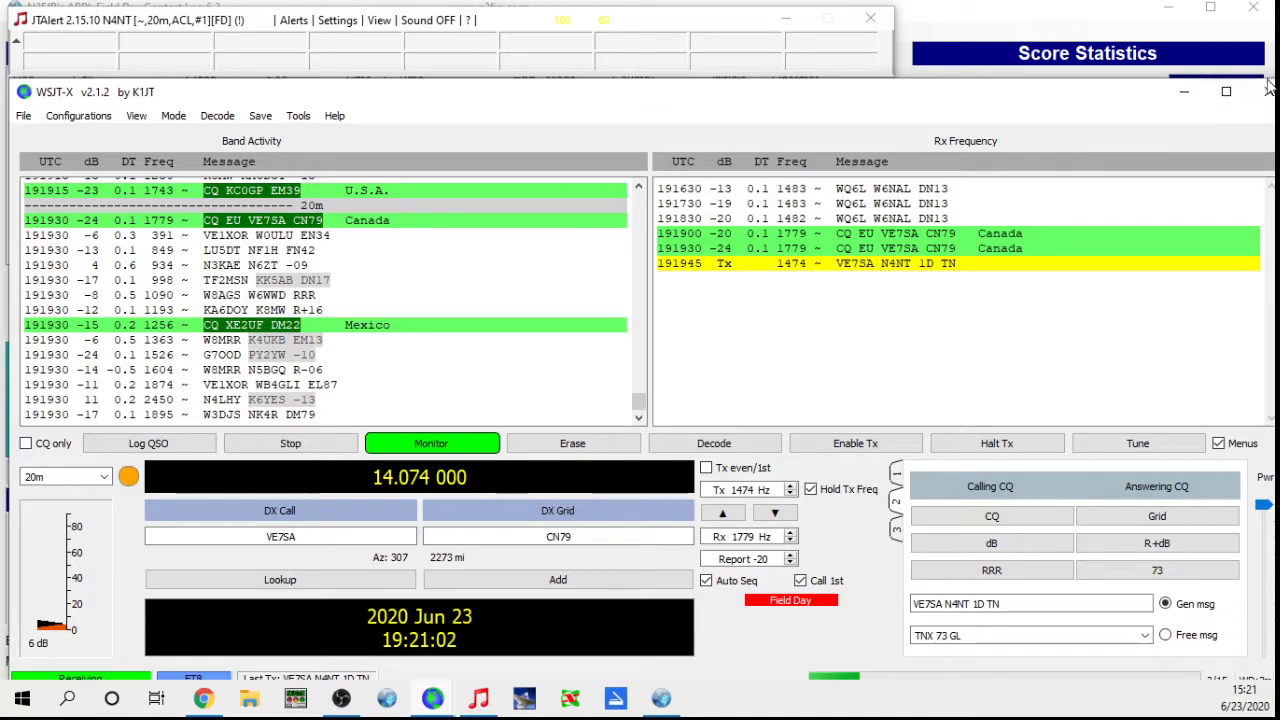
{"action": "left_click", "coordinate": [930, 62]}
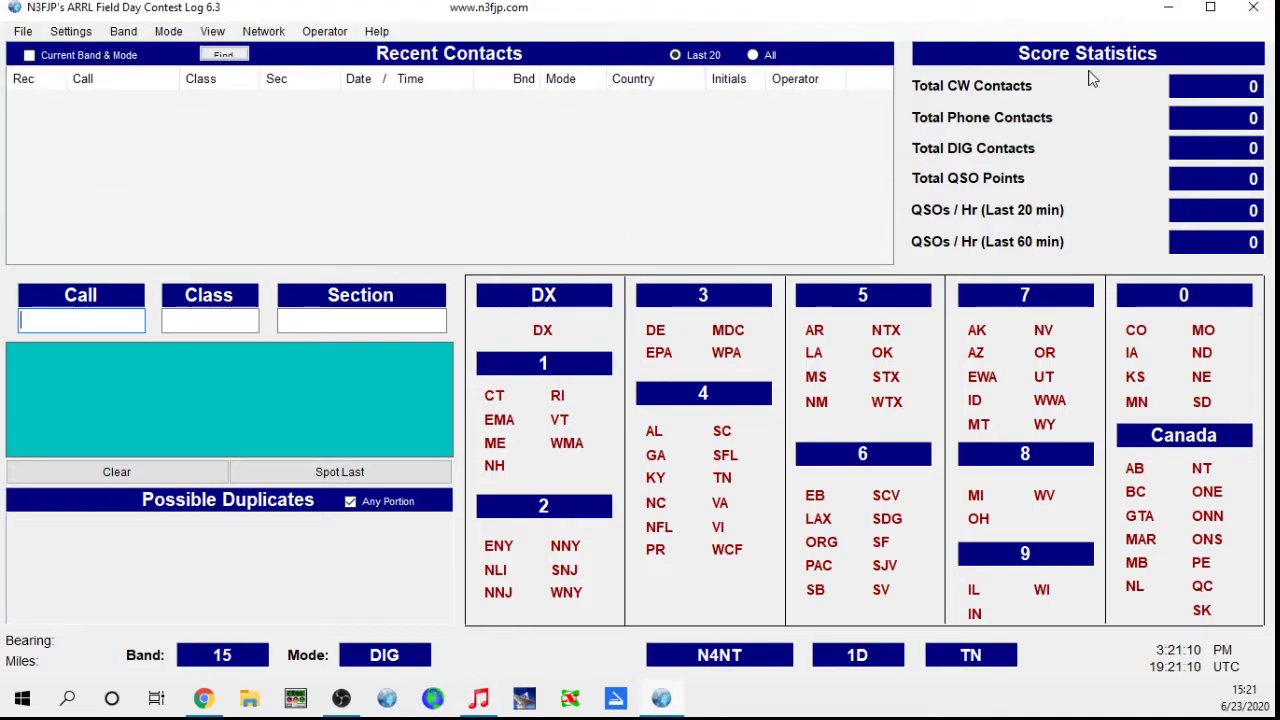
{"action": "left_click", "coordinate": [478, 698]}
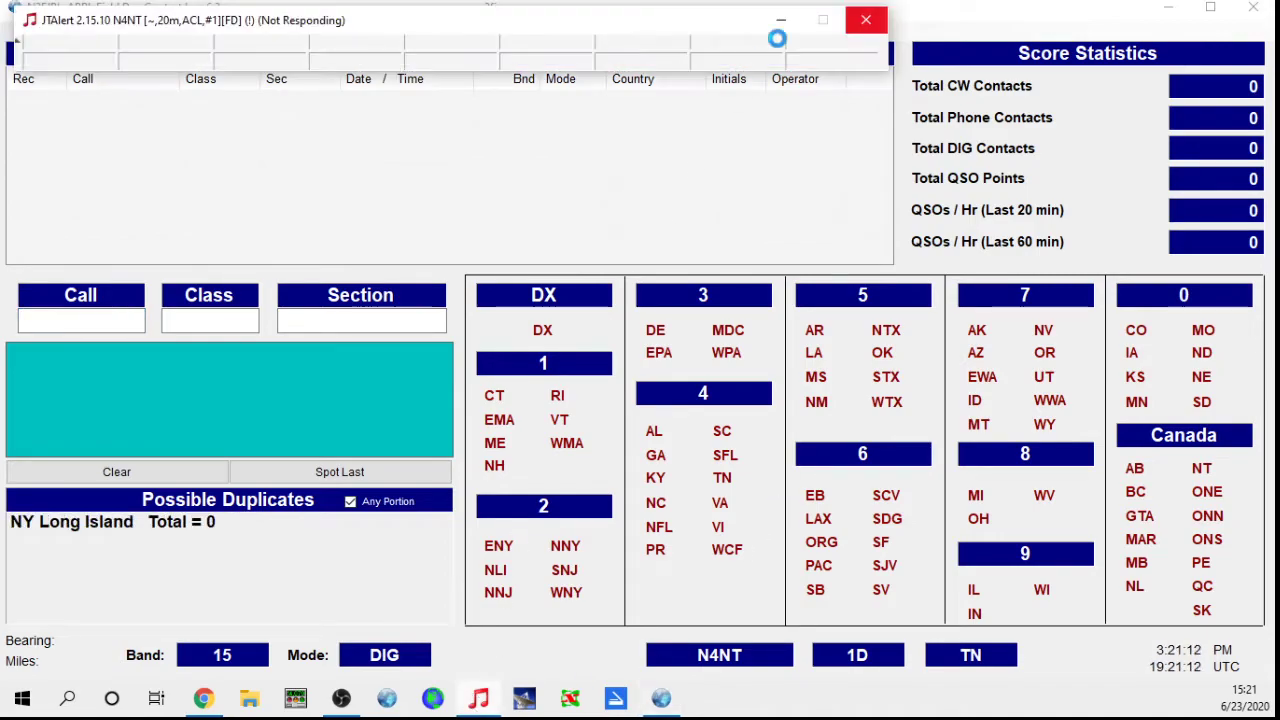
{"action": "left_click", "coordinate": [882, 20]}
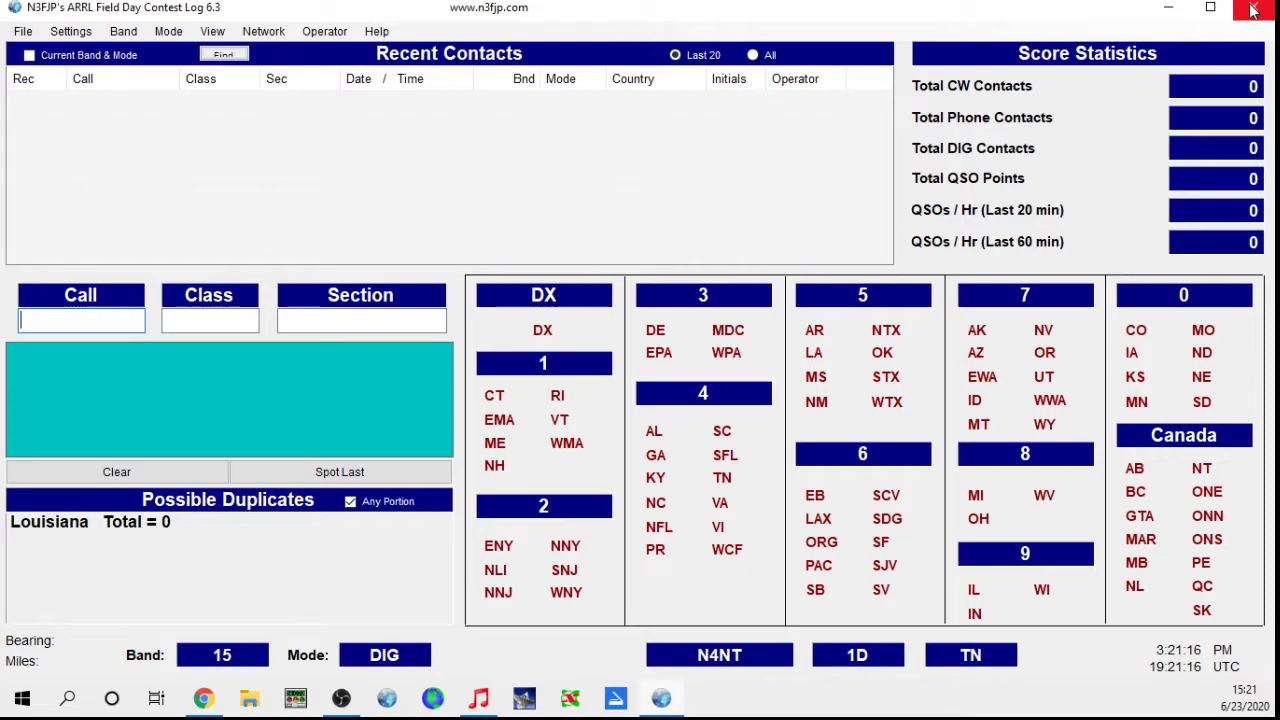
Step: Restart N3FJP's Field Day Contest Log twice, accepting the existing station setup each time
{"action": "left_click", "coordinate": [1253, 7]}
{"action": "left_click", "coordinate": [429, 189]}
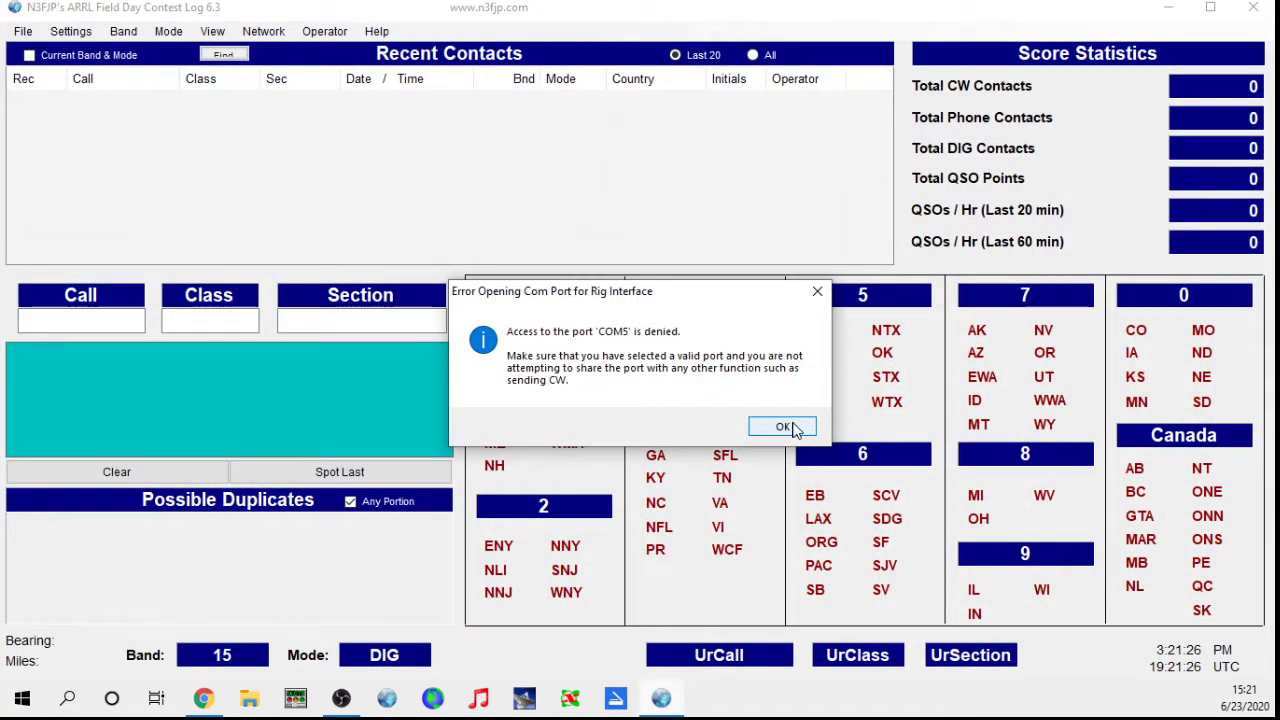
{"action": "left_click", "coordinate": [783, 427]}
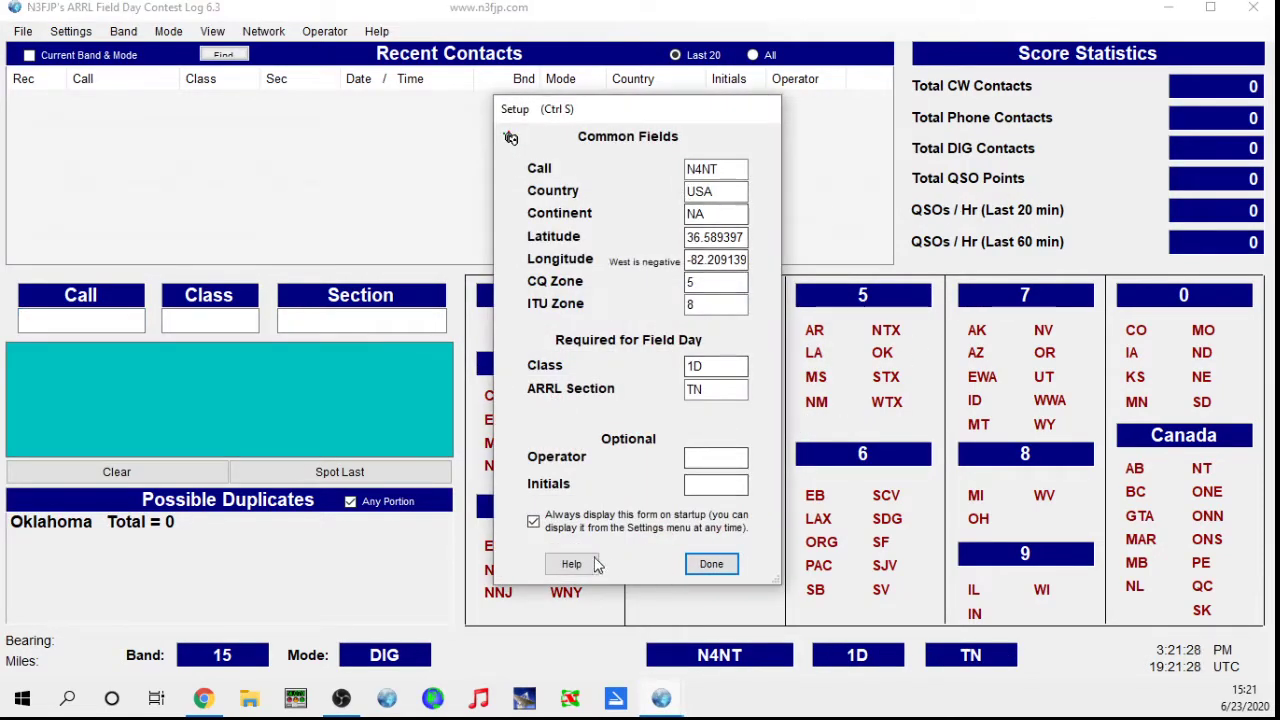
{"action": "left_click", "coordinate": [728, 569]}
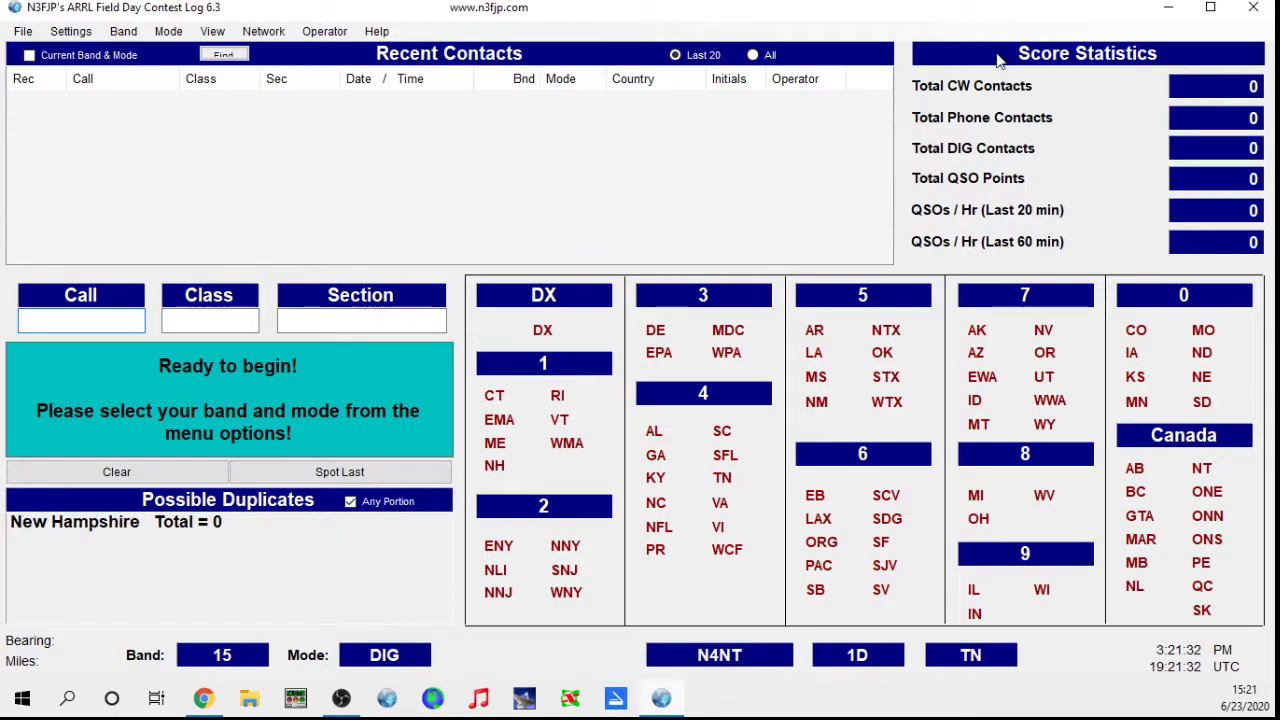
{"action": "left_click", "coordinate": [1256, 9]}
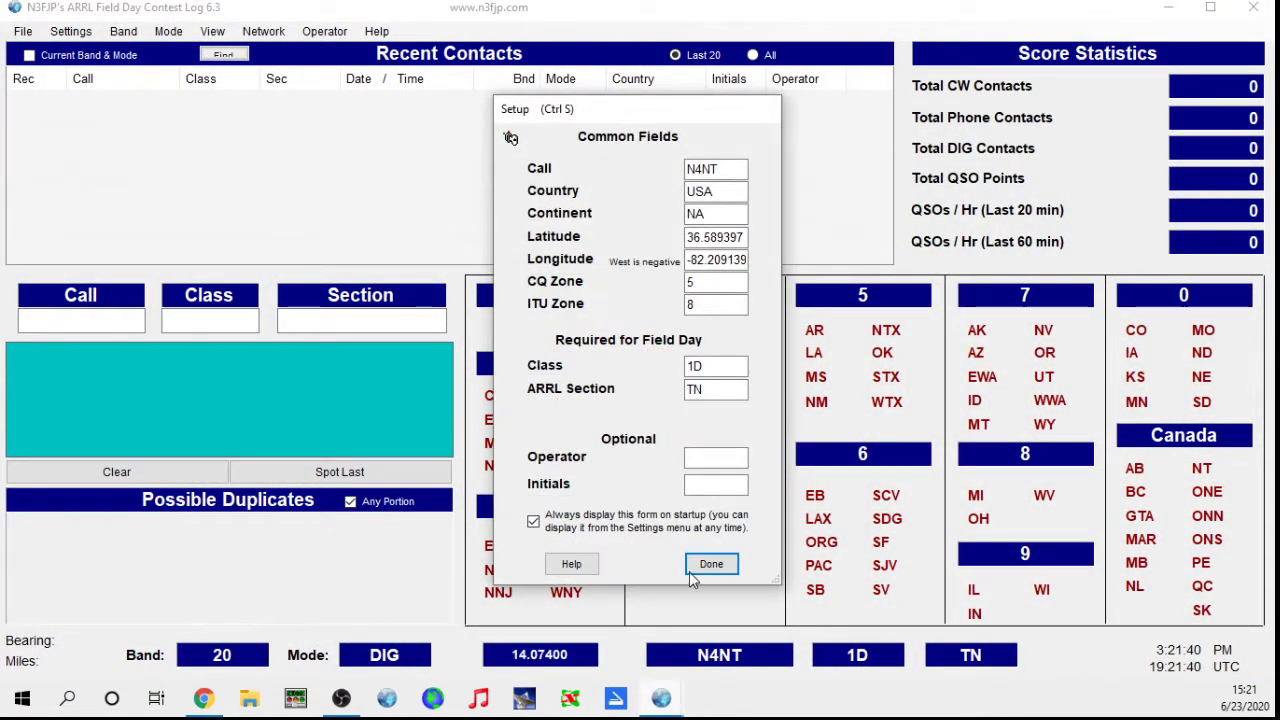
{"action": "left_click", "coordinate": [722, 566]}
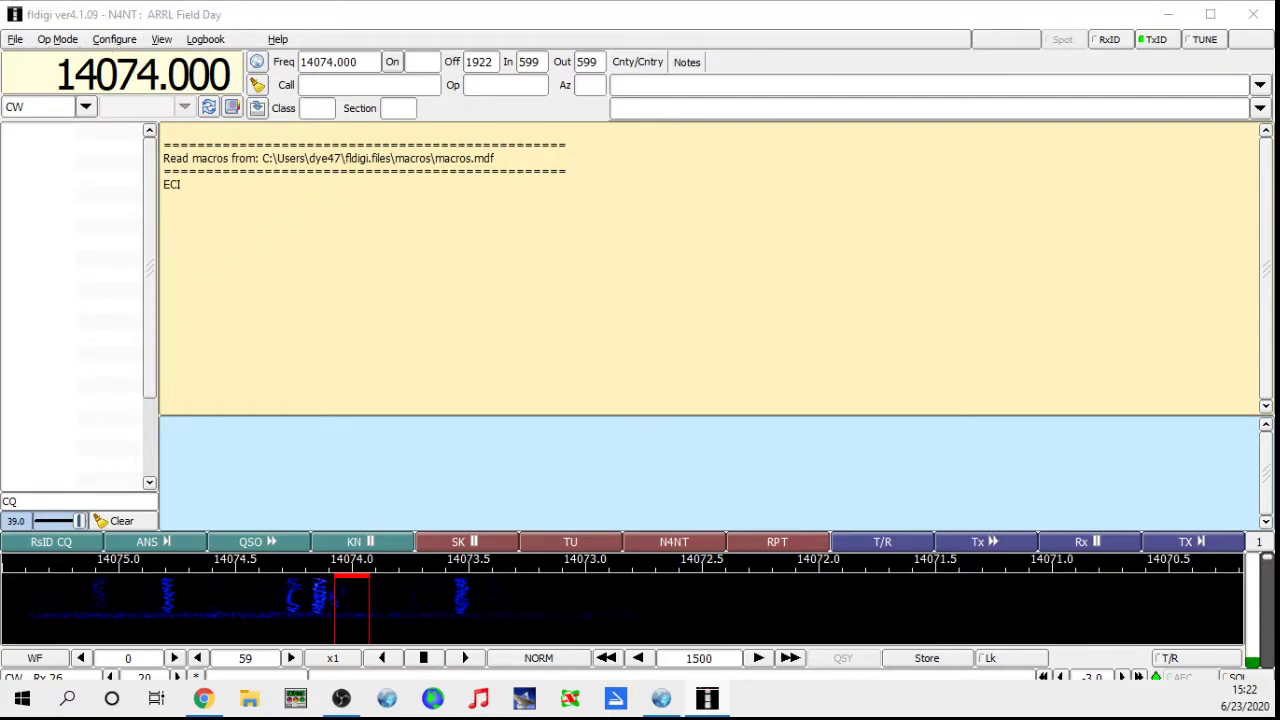
{"action": "left_click", "coordinate": [124, 95]}
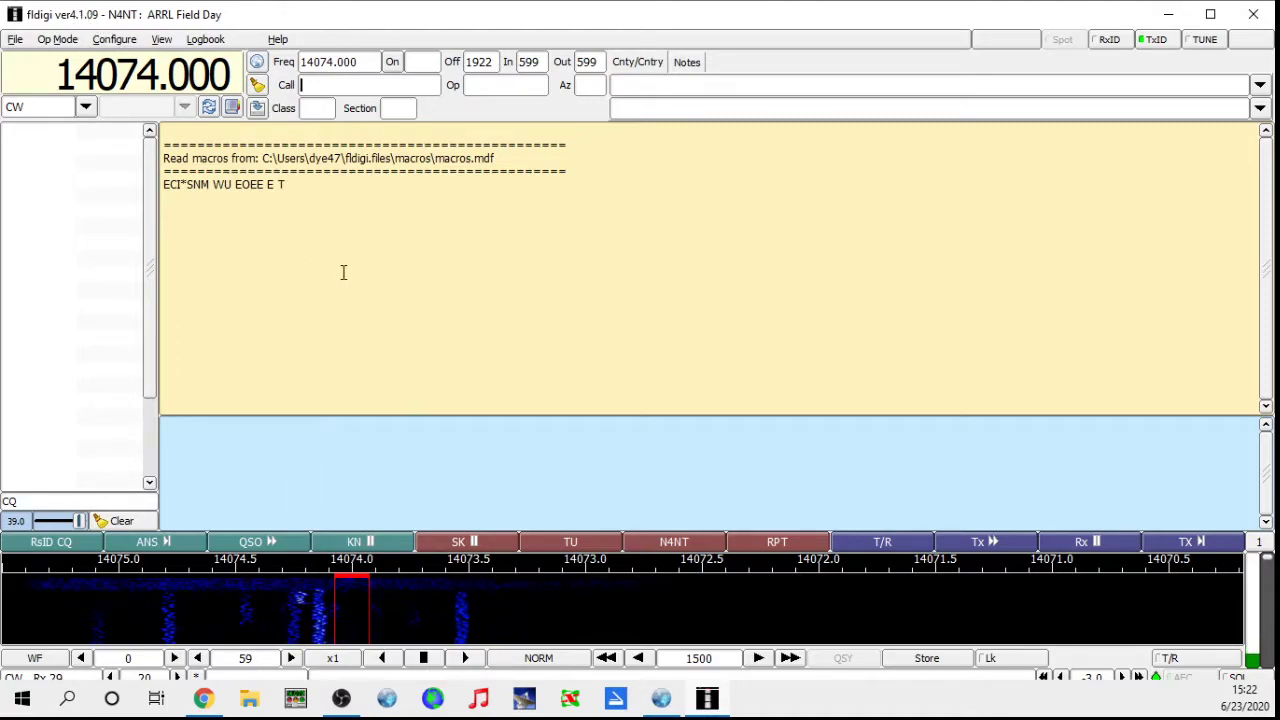
{"action": "left_click", "coordinate": [15, 40]}
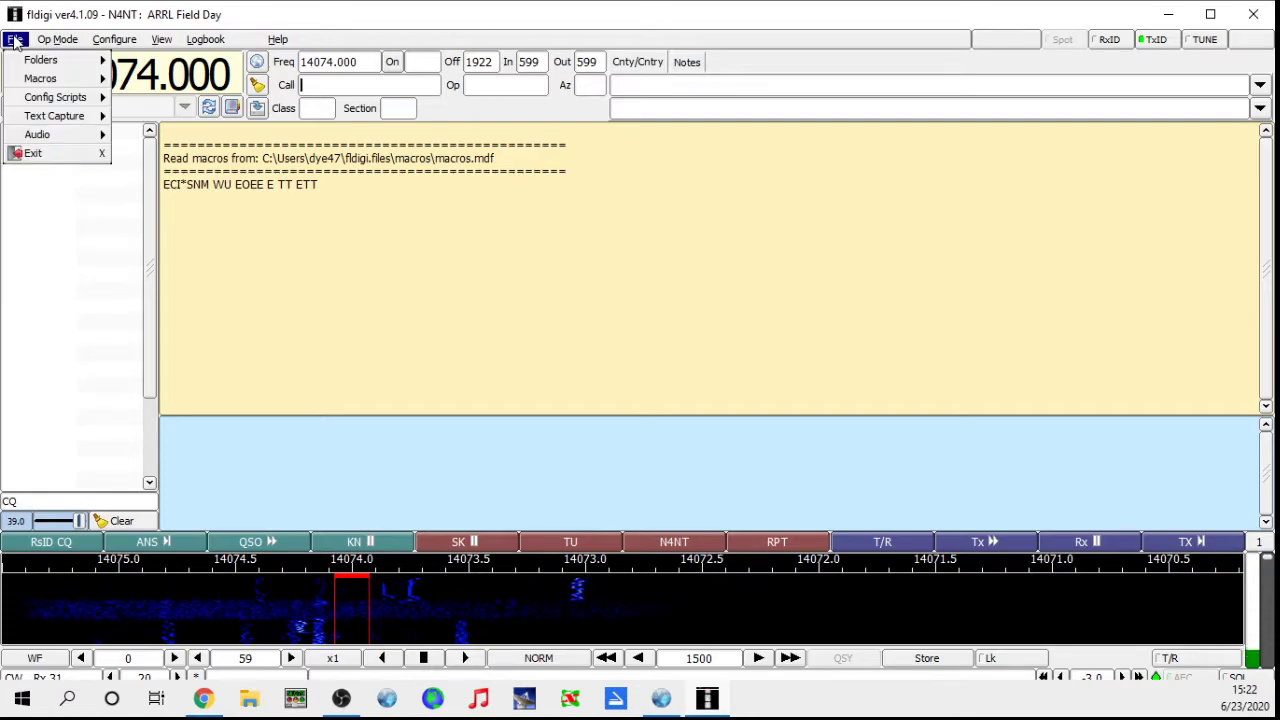
{"action": "mouse_move", "coordinate": [40, 46]}
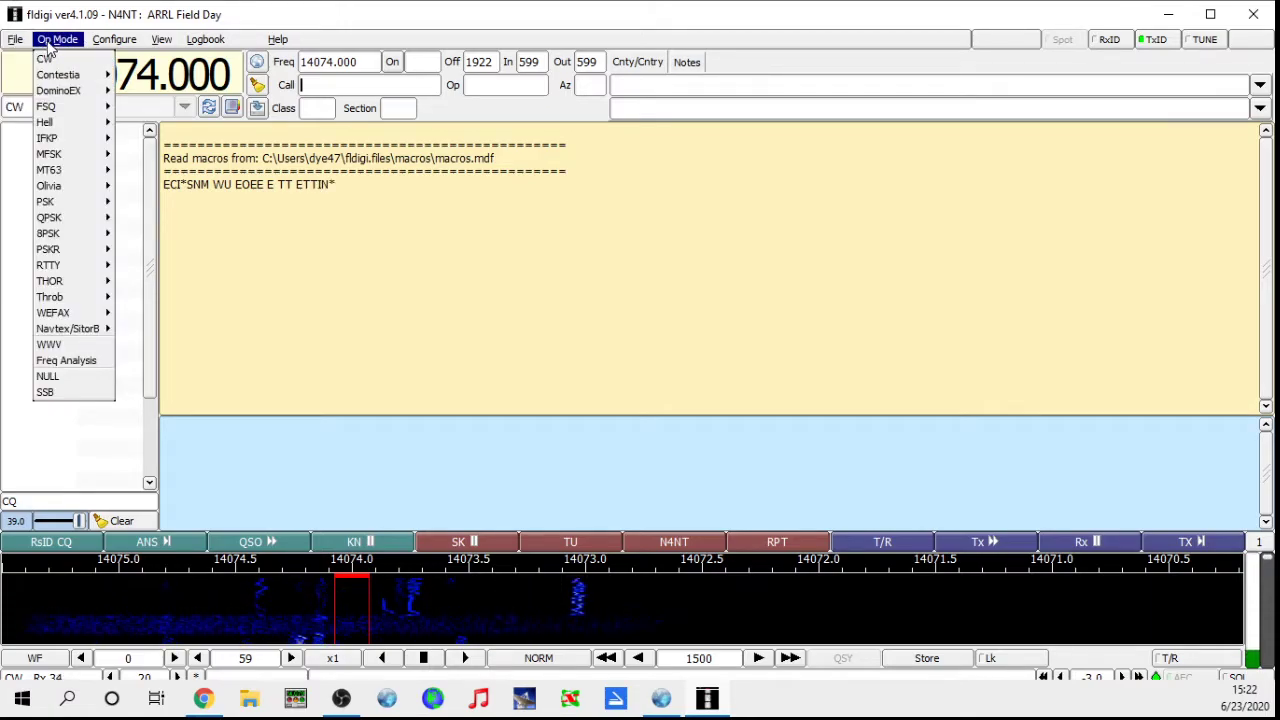
{"action": "mouse_move", "coordinate": [103, 46]}
{"action": "left_click", "coordinate": [99, 323]}
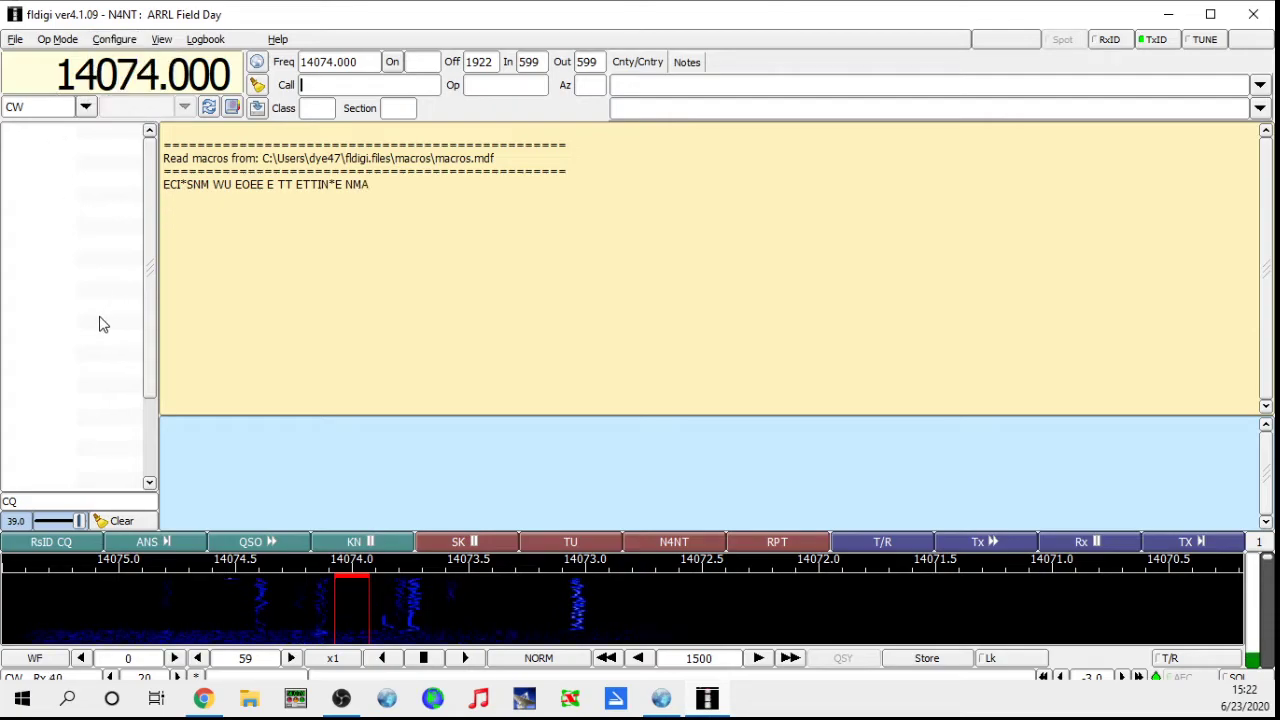
Step: Close fldigi and return to N3FJP's Field Day Contest Log
{"action": "left_click", "coordinate": [1253, 14]}
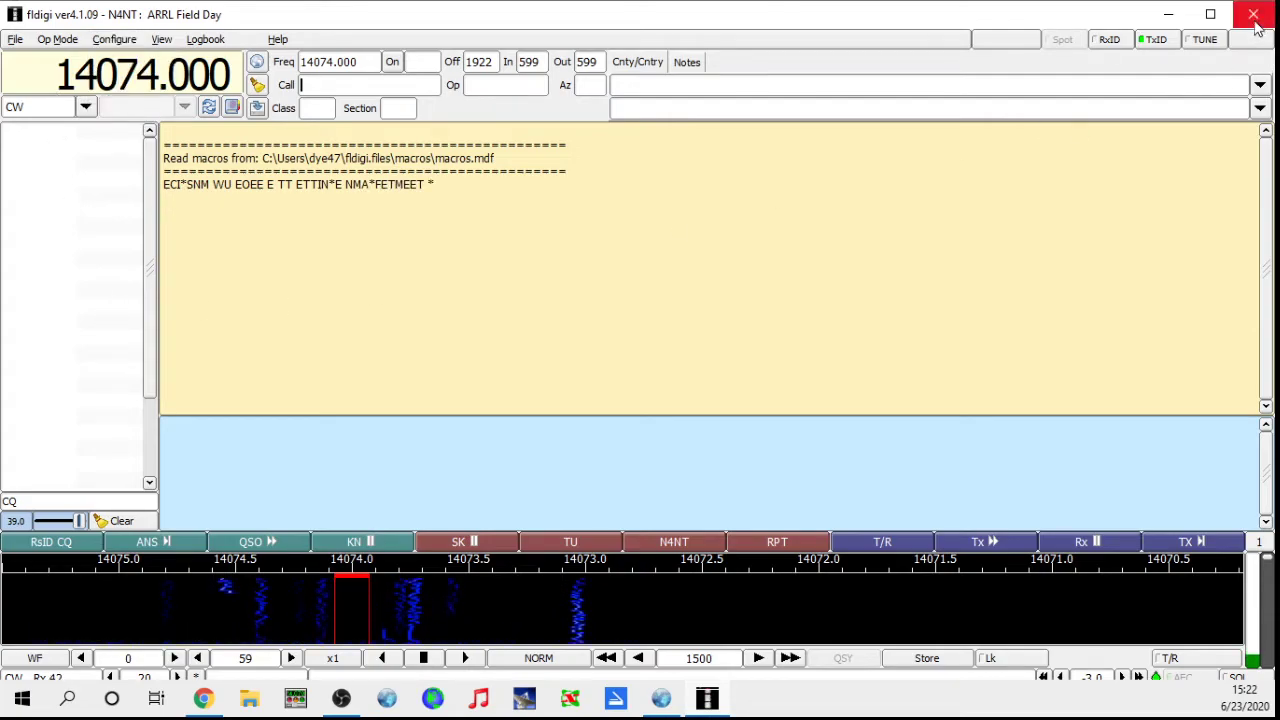
{"action": "left_click", "coordinate": [1227, 82]}
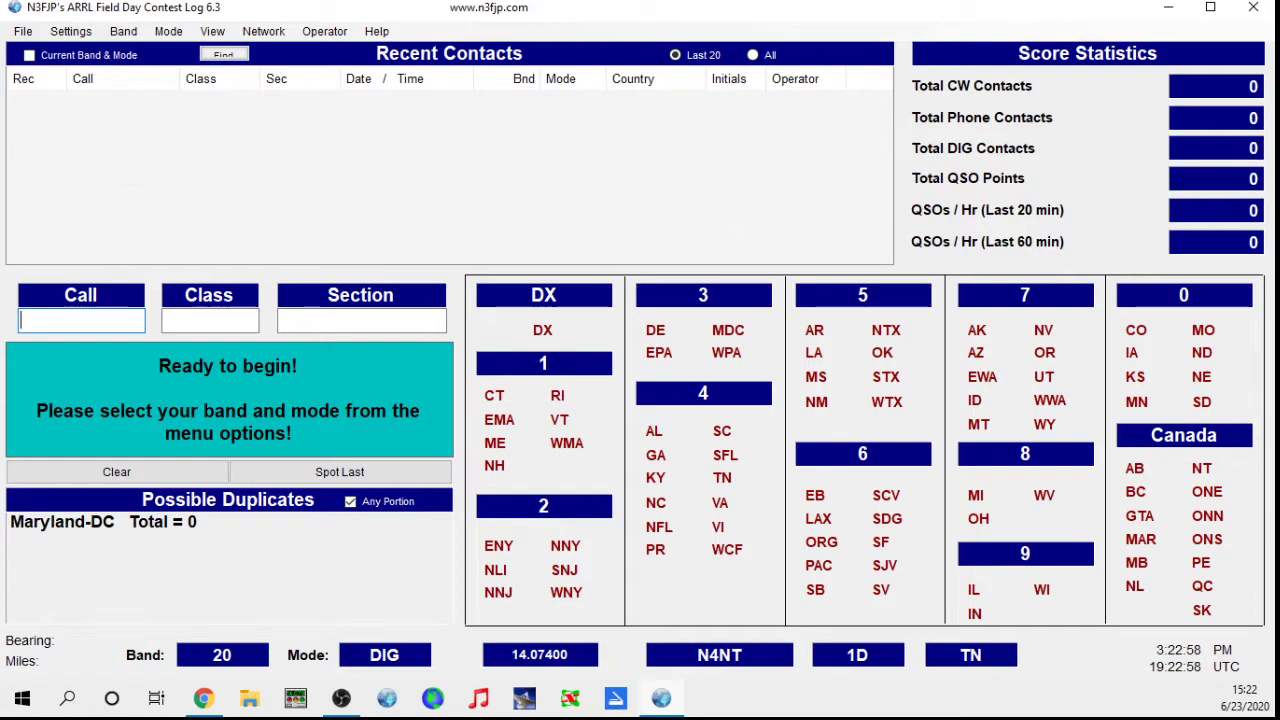
{"action": "key", "text": "alt+Tab"}
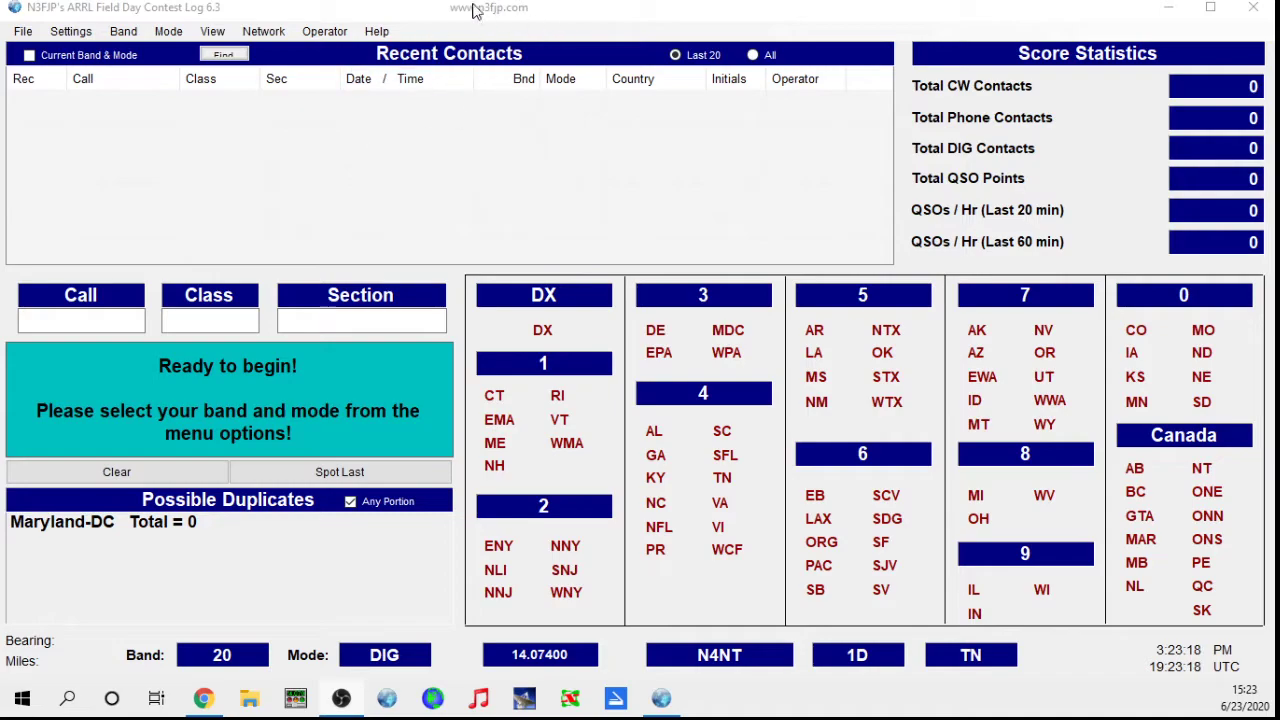
Step: Check the TCP API server setting in the log's Application Program Interface (API) settings, and close the Field Day Contest Log
{"action": "left_click", "coordinate": [72, 35]}
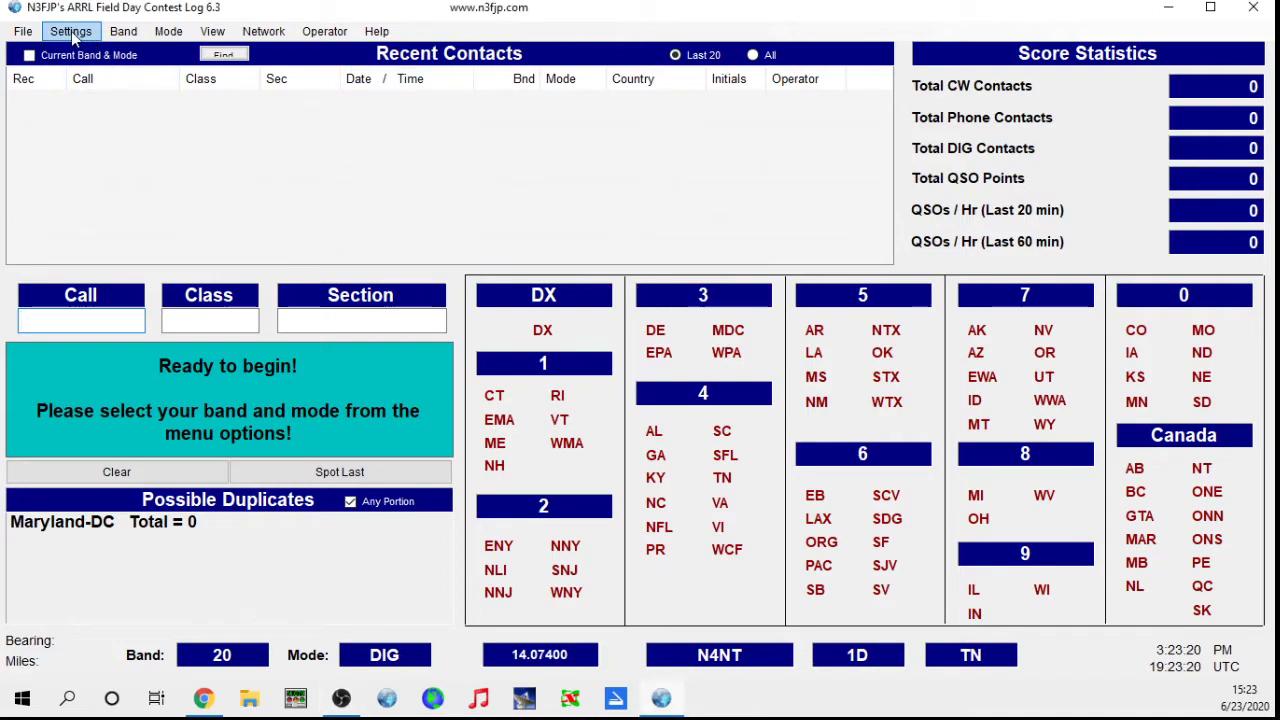
{"action": "left_click", "coordinate": [72, 33]}
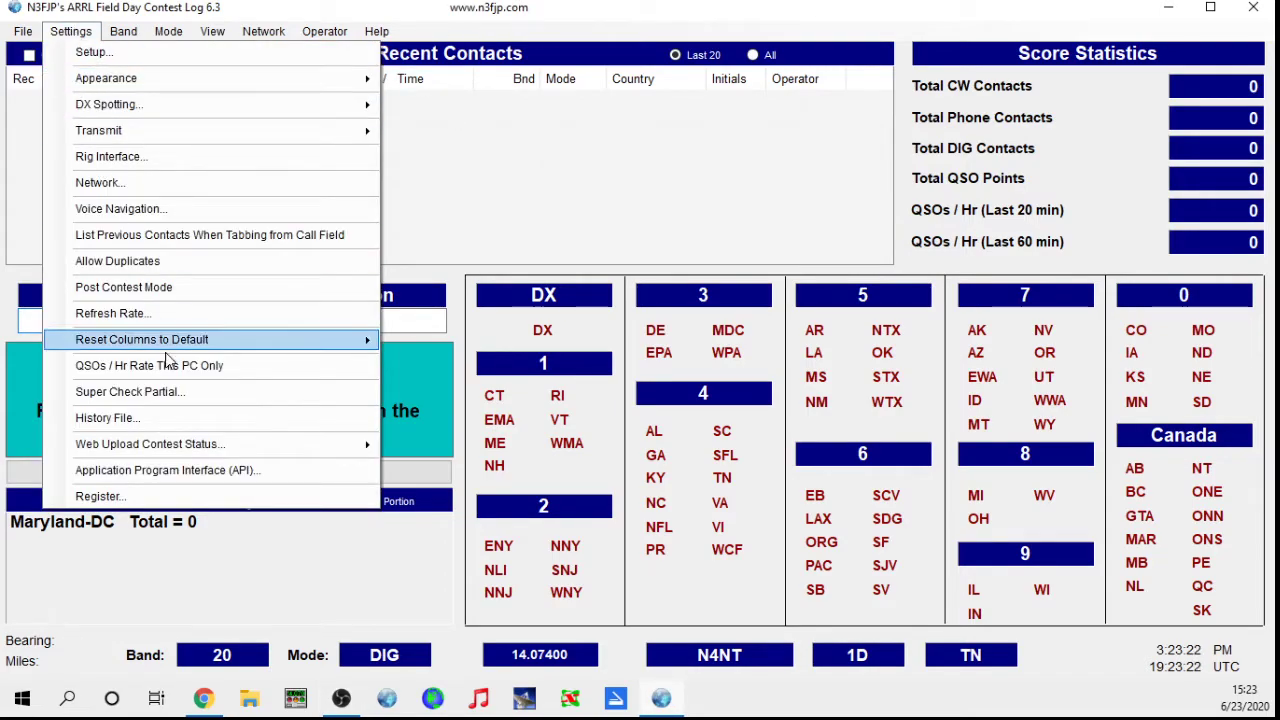
{"action": "left_click", "coordinate": [150, 470]}
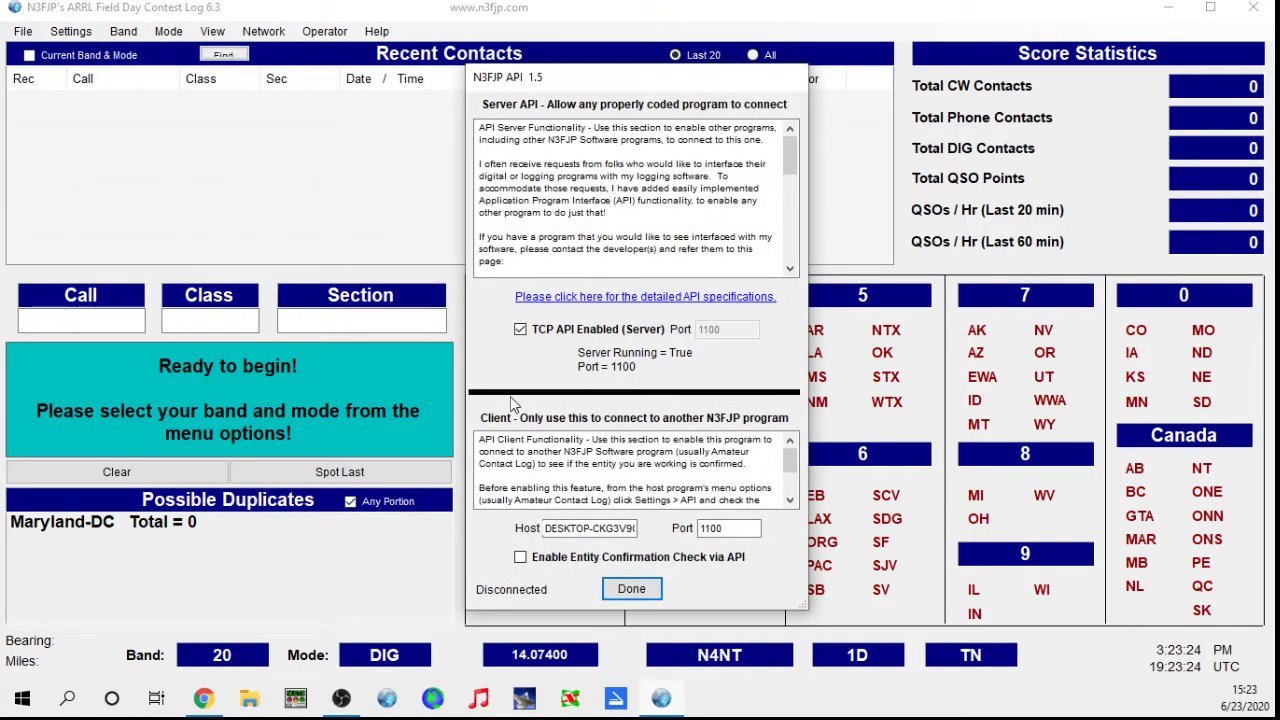
{"action": "left_click", "coordinate": [628, 589]}
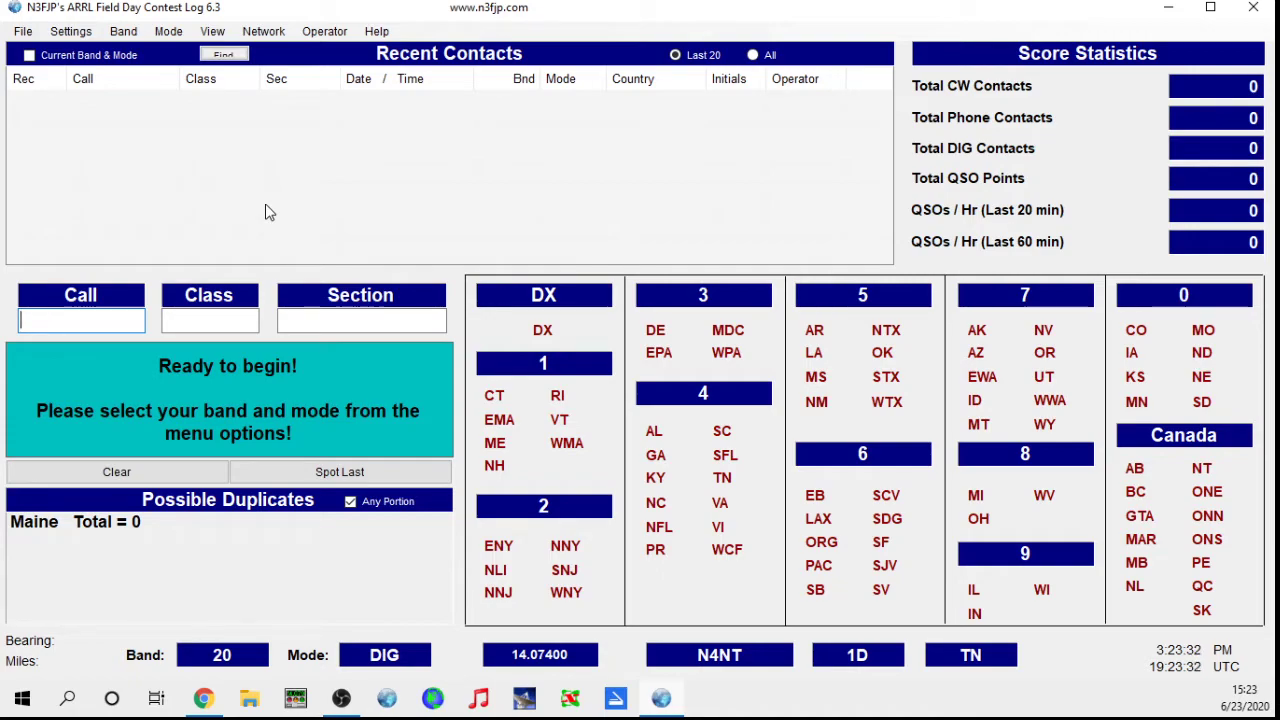
{"action": "left_click", "coordinate": [1253, 7]}
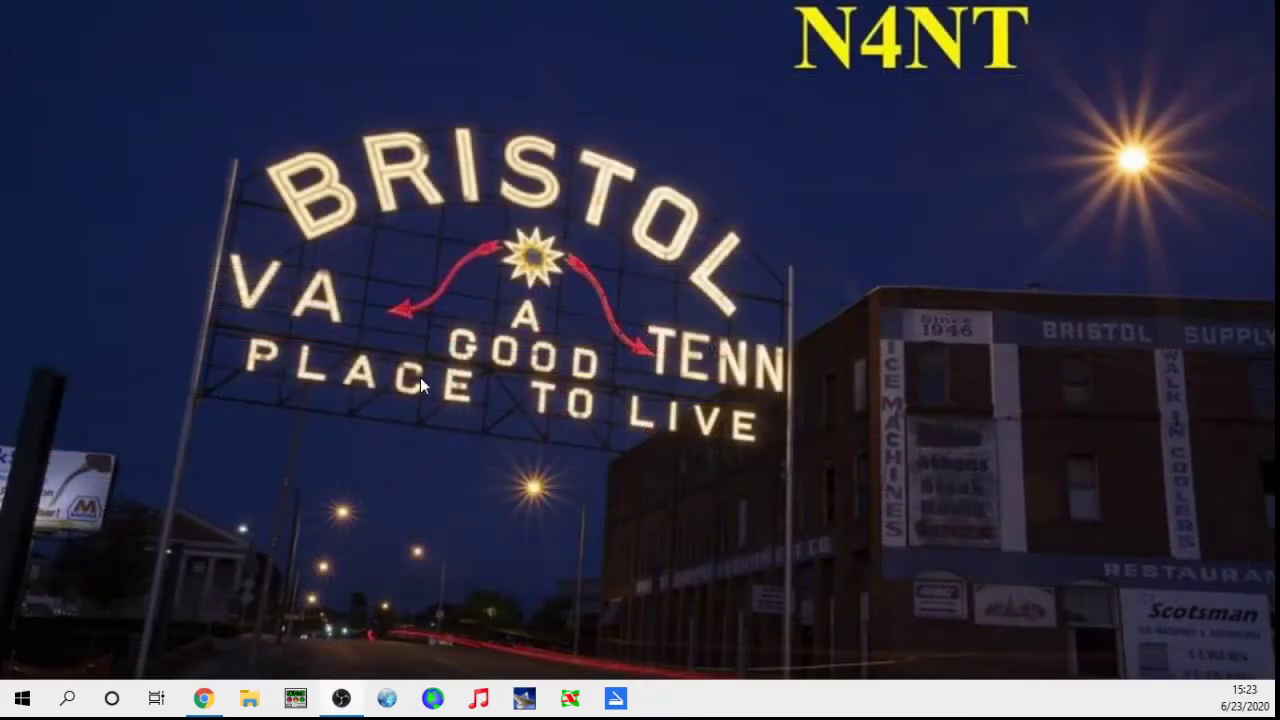